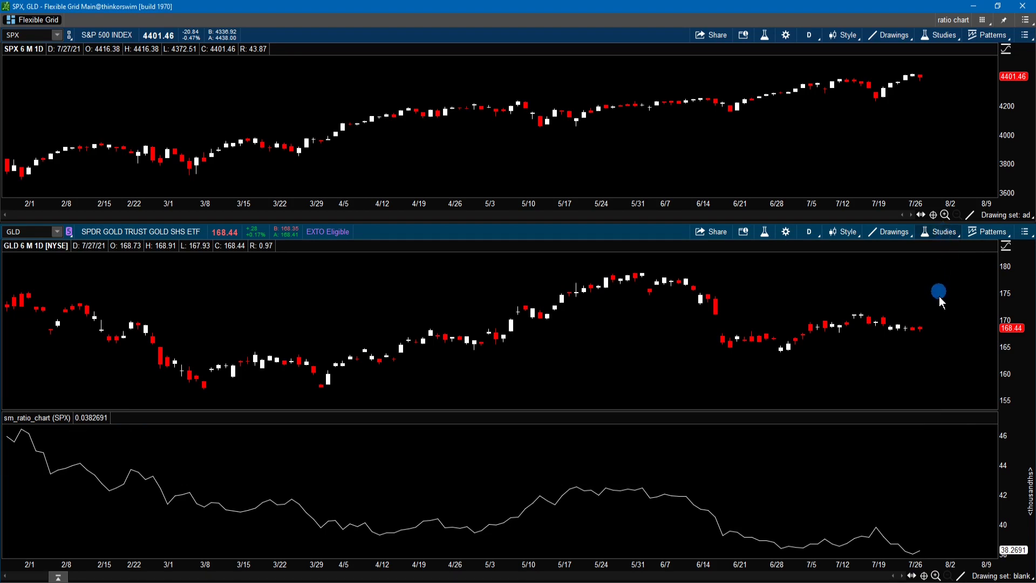
Change the GLD chart's sm_ratio_chart reference symbol from SPX to SPY and apply it.
left_click(904, 306)
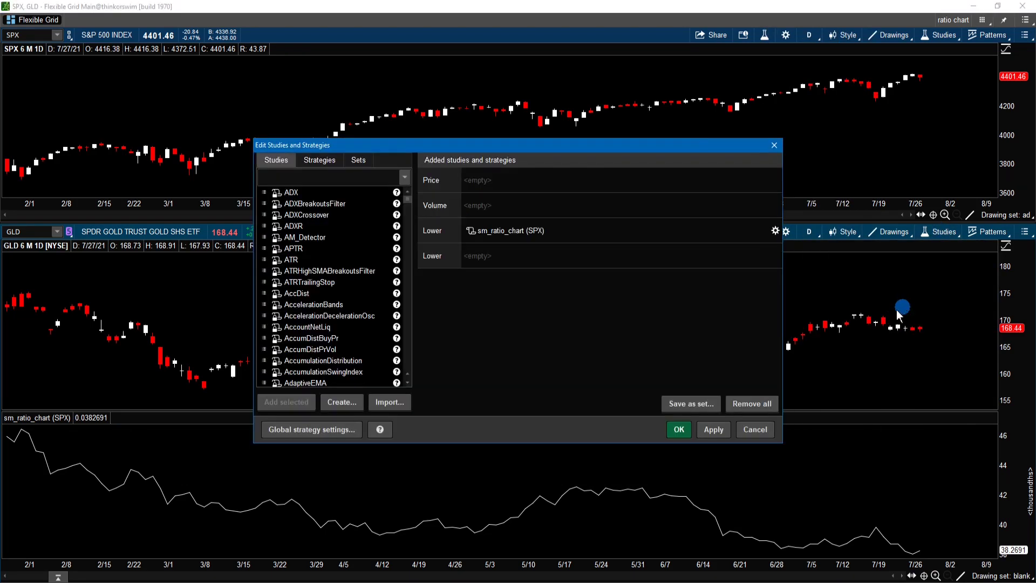
double_click(712, 231)
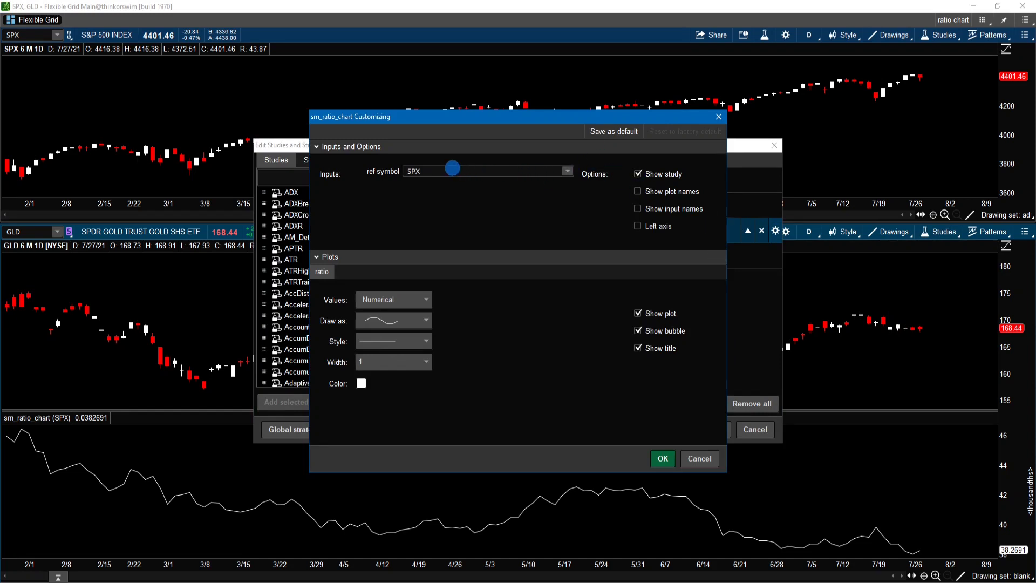
left_click(567, 170)
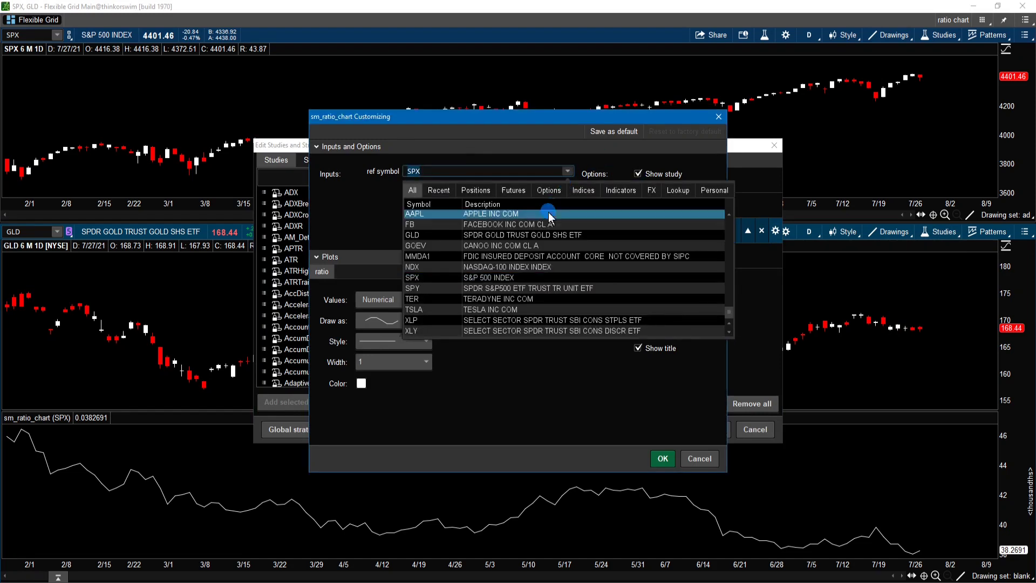
left_click(425, 171)
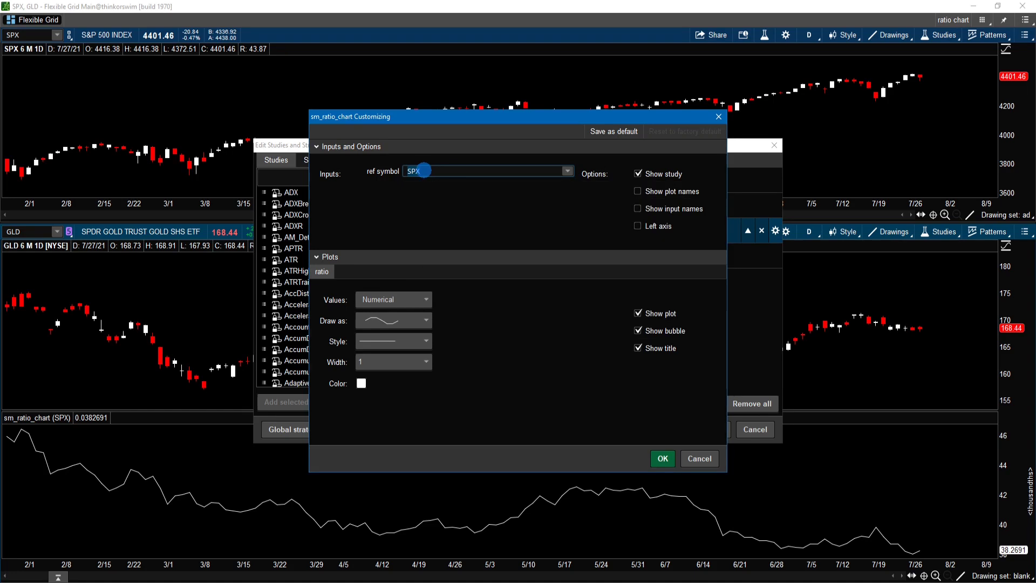
key("BackSpace")
key("BackSpace")
key("BackSpace")
type("SPY")
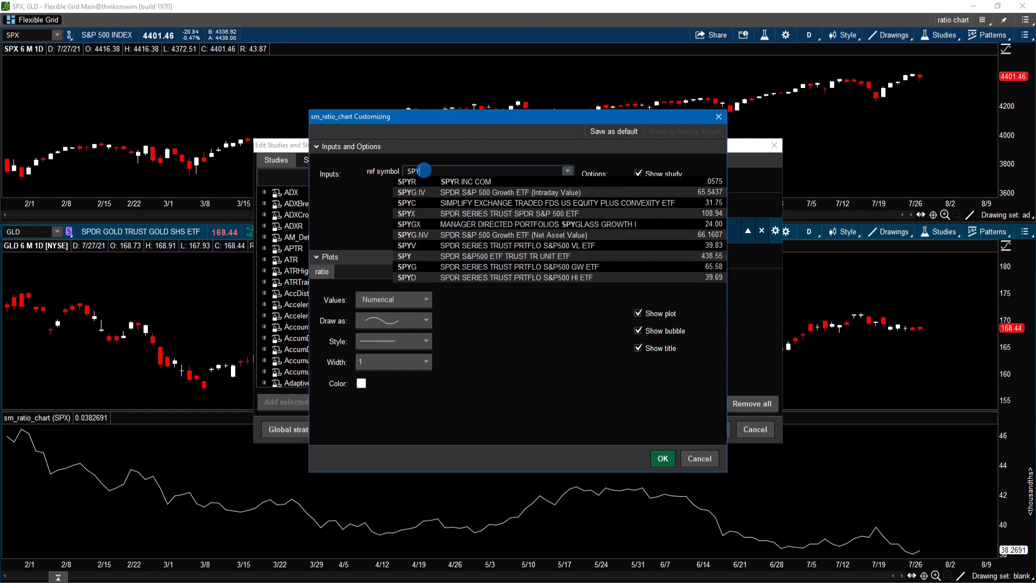
left_click(424, 170)
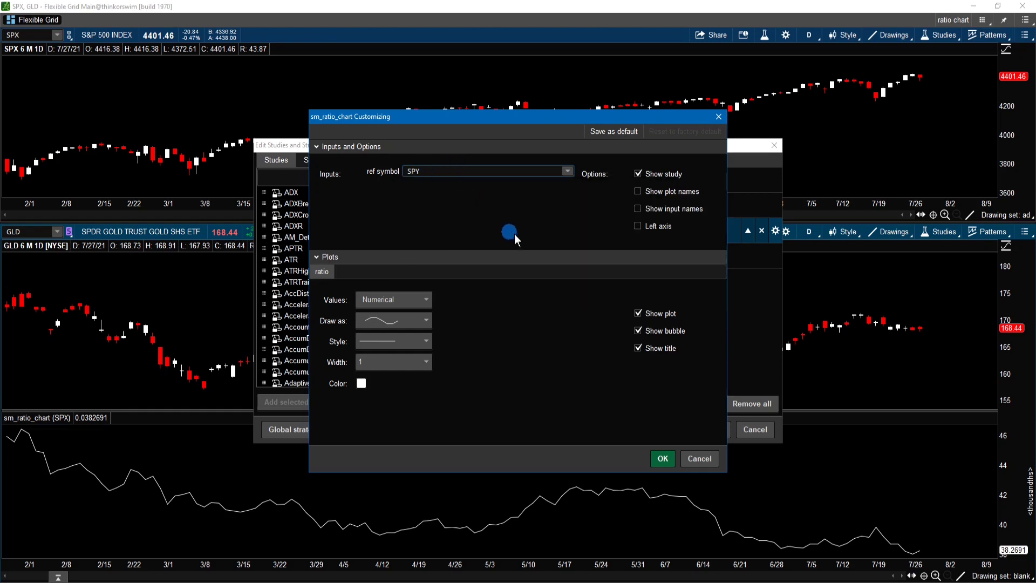
left_click(662, 459)
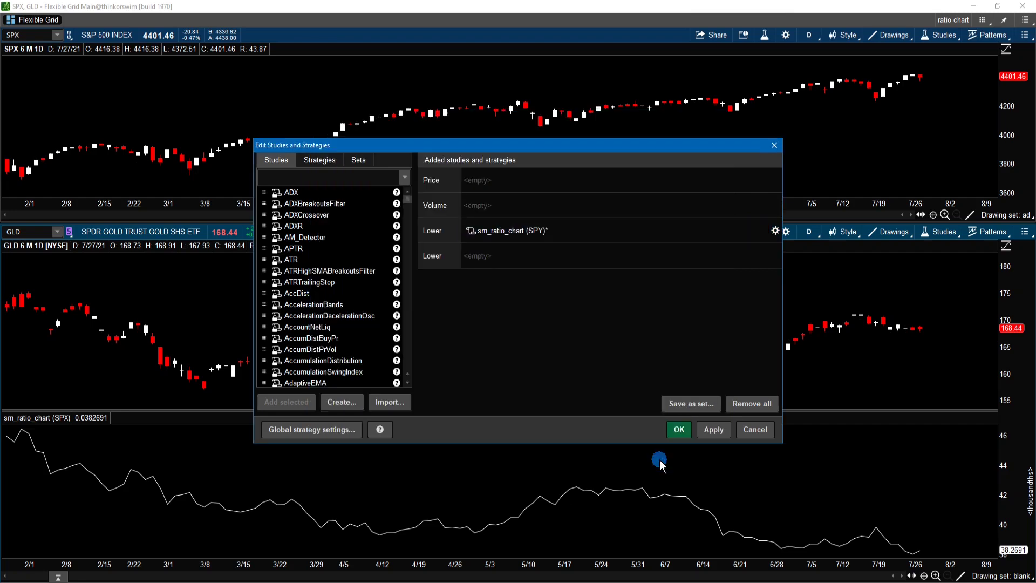
left_click(681, 431)
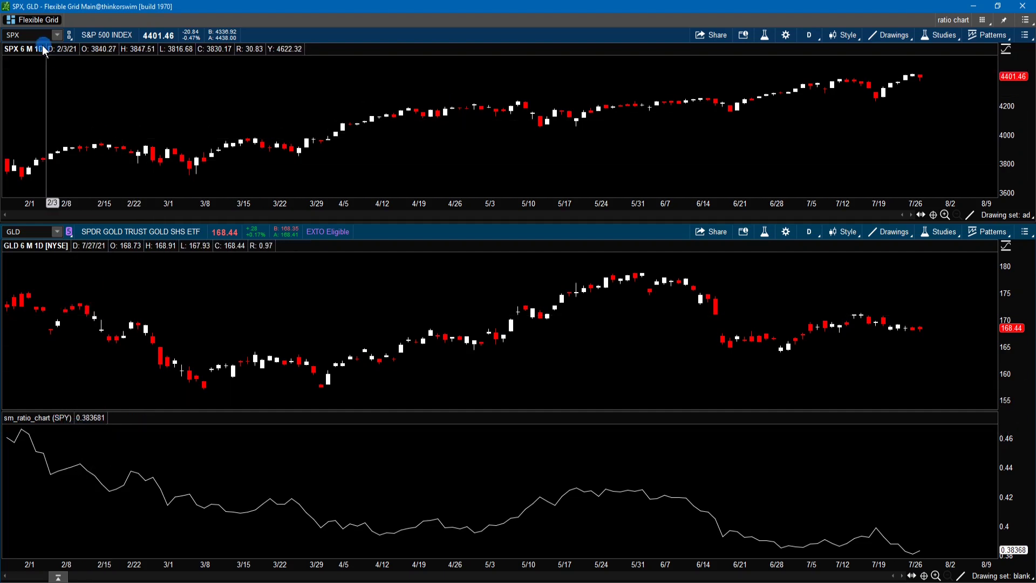
Switch the top chart's symbol from SPX to SPY.
left_click(26, 35)
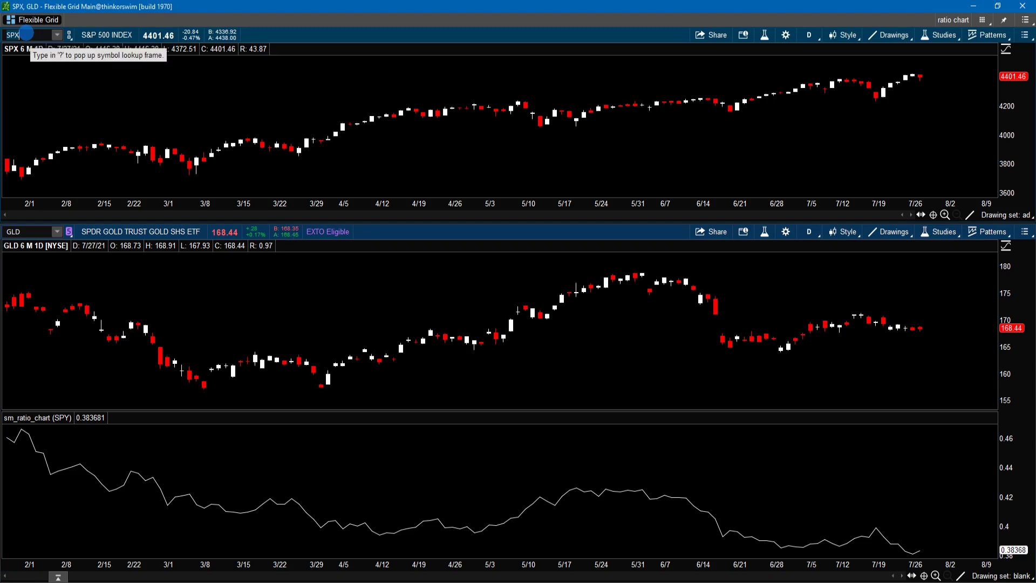
key("BackSpace")
type("Y")
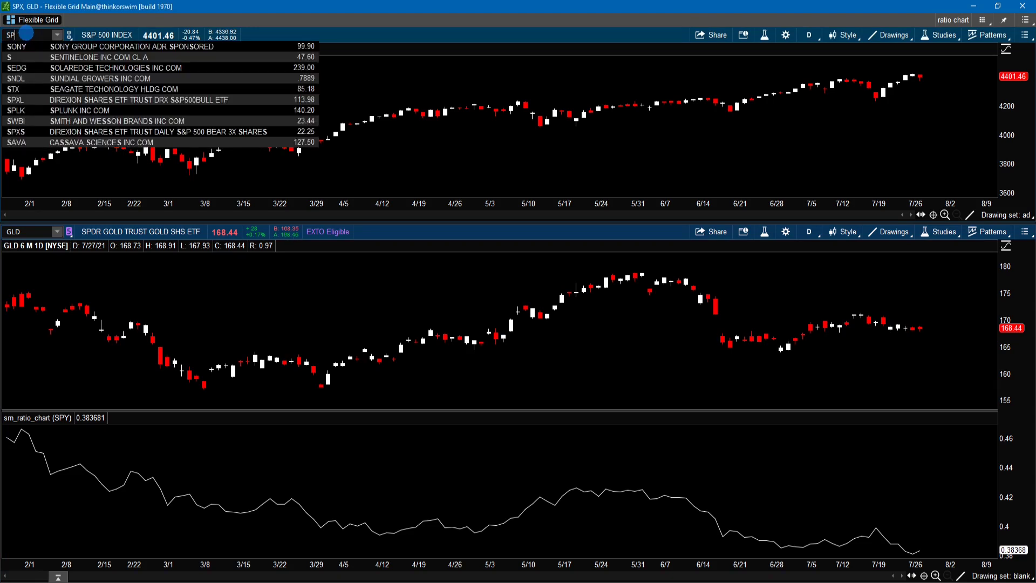
key("Return")
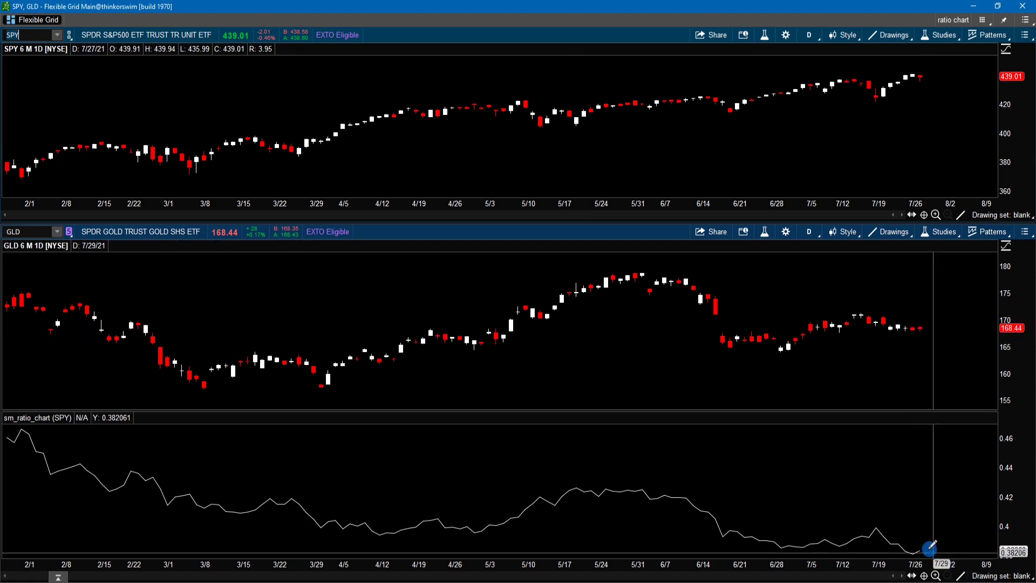
Draw a falling trendline on the ratio pane from late May to early July, plus a short second one.
left_click(635, 477)
left_click(831, 532)
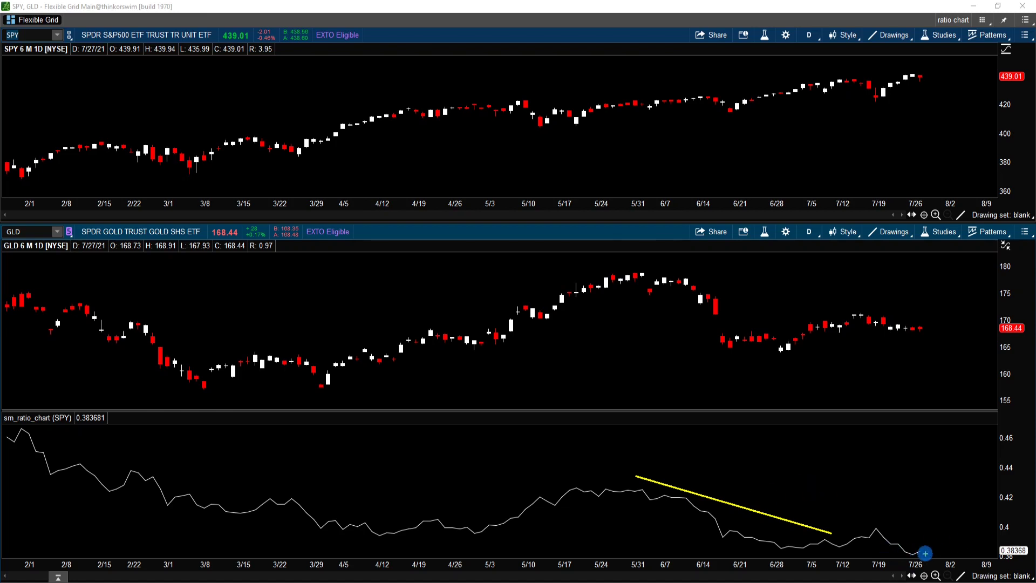
mouse_move(894, 554)
left_mouse_down()
mouse_move(932, 544)
mouse_move(920, 541)
mouse_move(909, 559)
mouse_move(911, 539)
mouse_move(932, 546)
mouse_move(923, 556)
mouse_move(947, 543)
left_mouse_up()
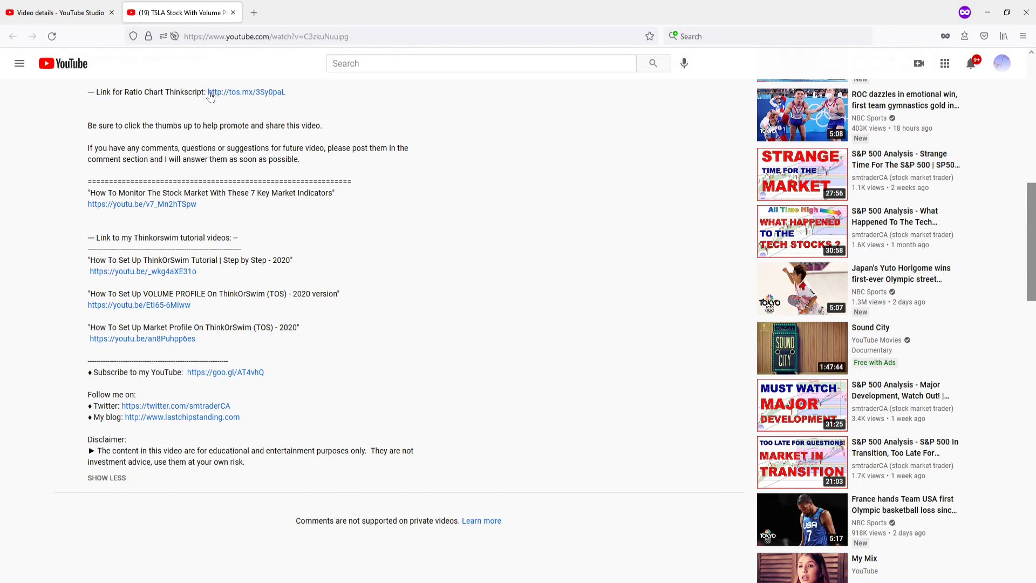
Copy the Ratio Chart Thinkscript link from the YouTube video description.
left_click_drag(207, 92, 300, 94)
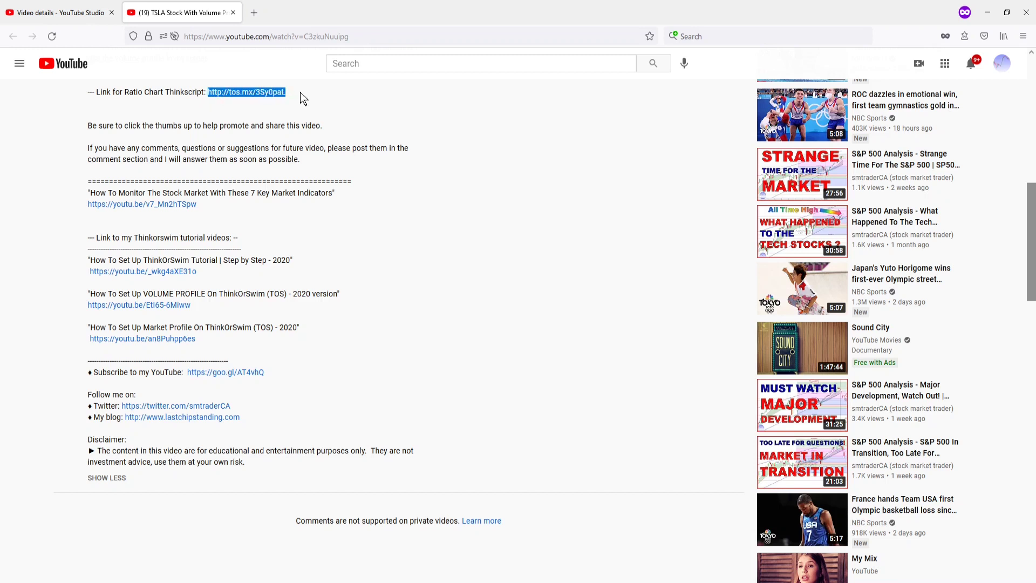
right_click(300, 97)
left_click(353, 168)
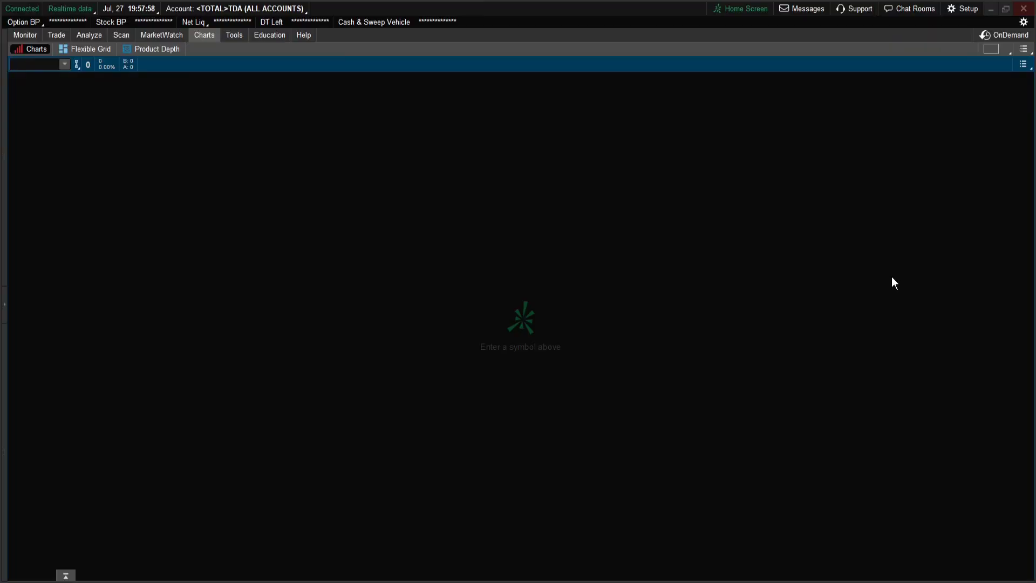
Paste the shared link into Open shared item, preview it, and name the import sm_ratio_chart.
left_click(966, 8)
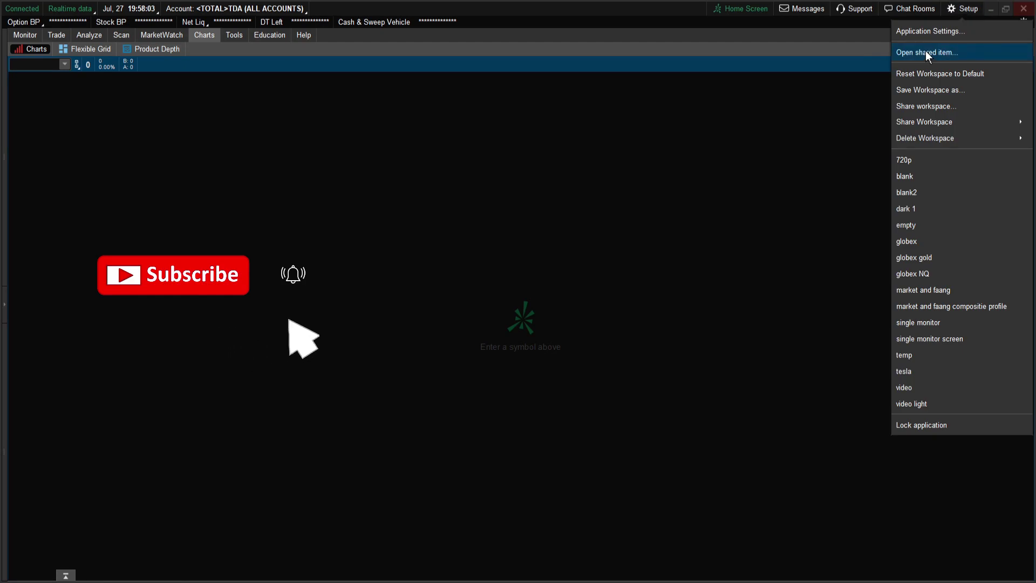
left_click(925, 52)
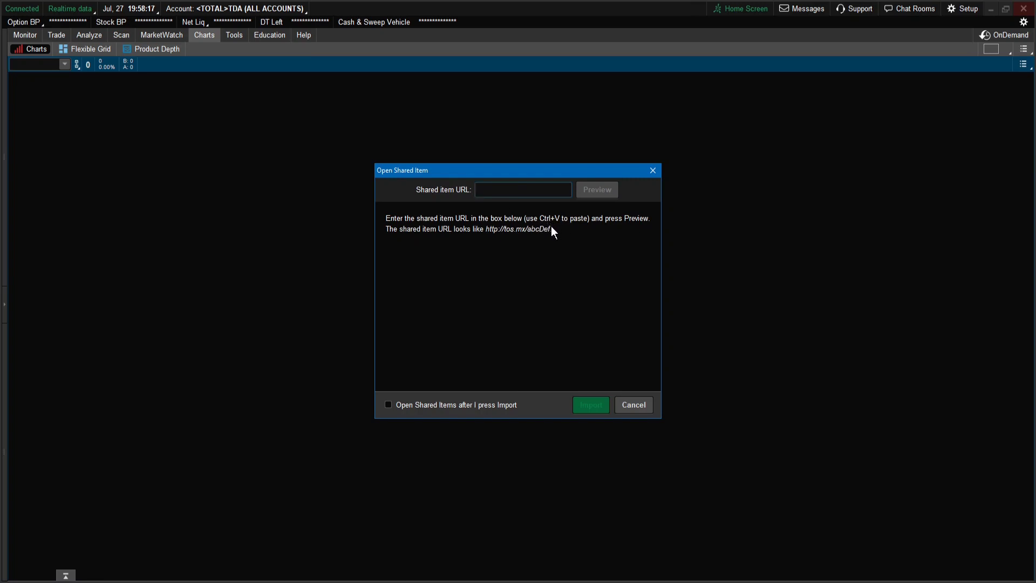
key("ctrl+v")
left_click(600, 189)
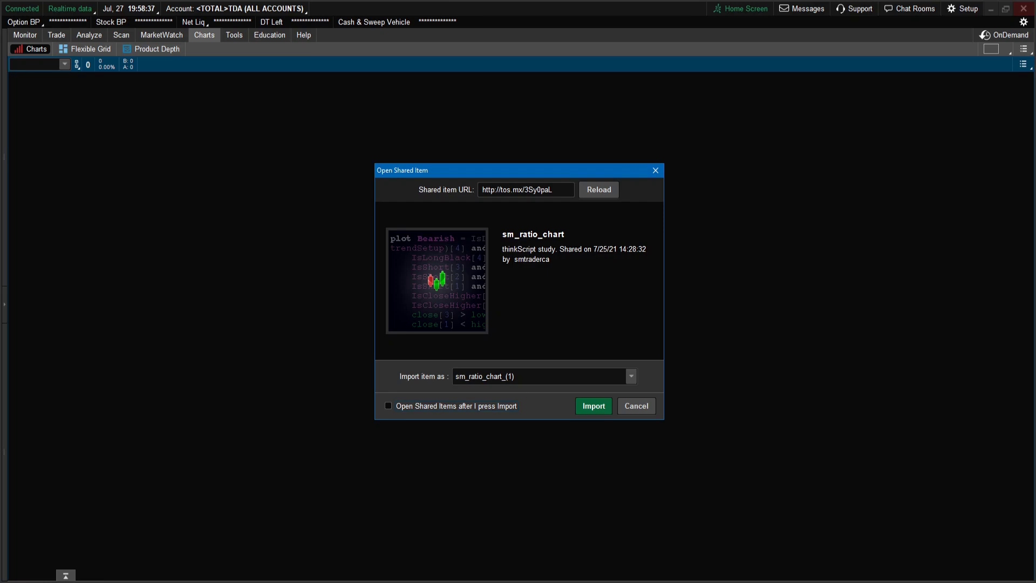
key("BackSpace")
key("BackSpace")
key("BackSpace")
key("BackSpace")
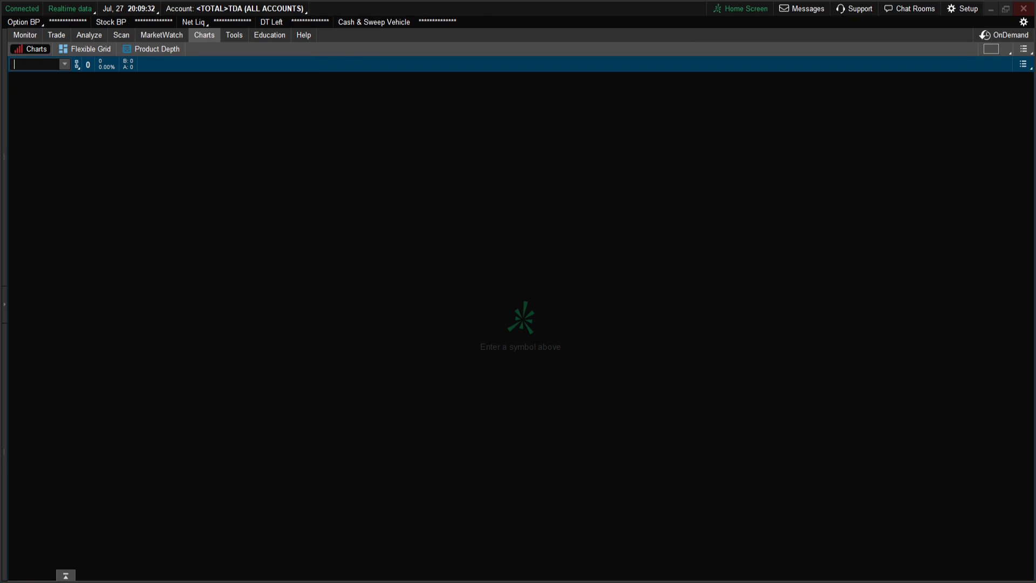
Load a one-year AAPL chart and open its Edit Studies dialog.
type("AAPL")
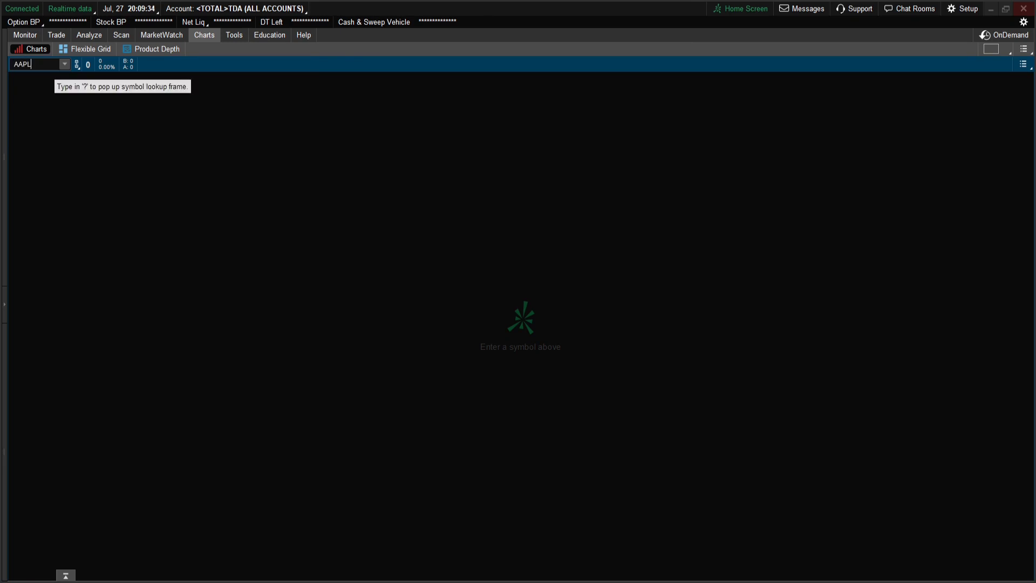
key("Return")
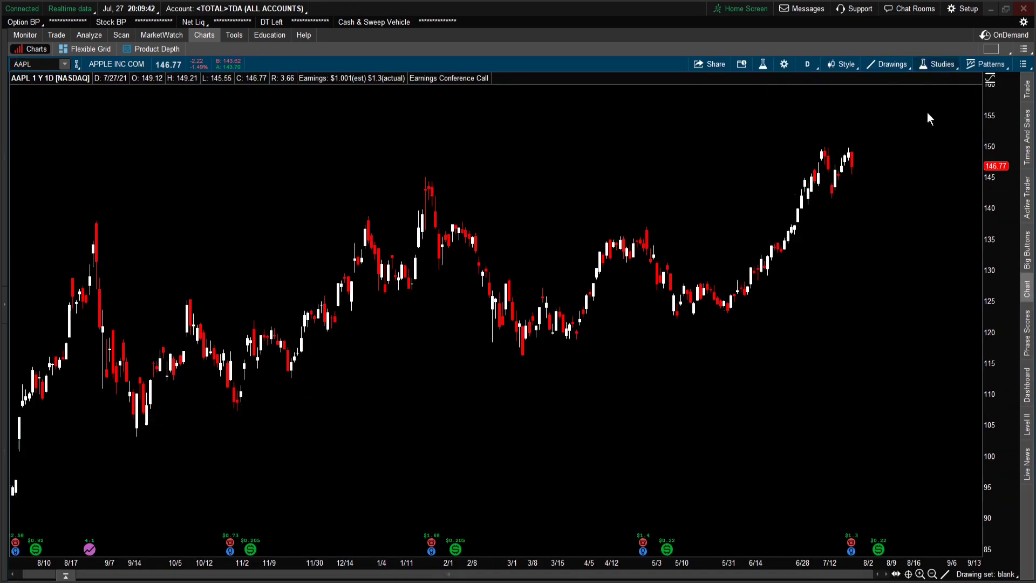
left_click(938, 64)
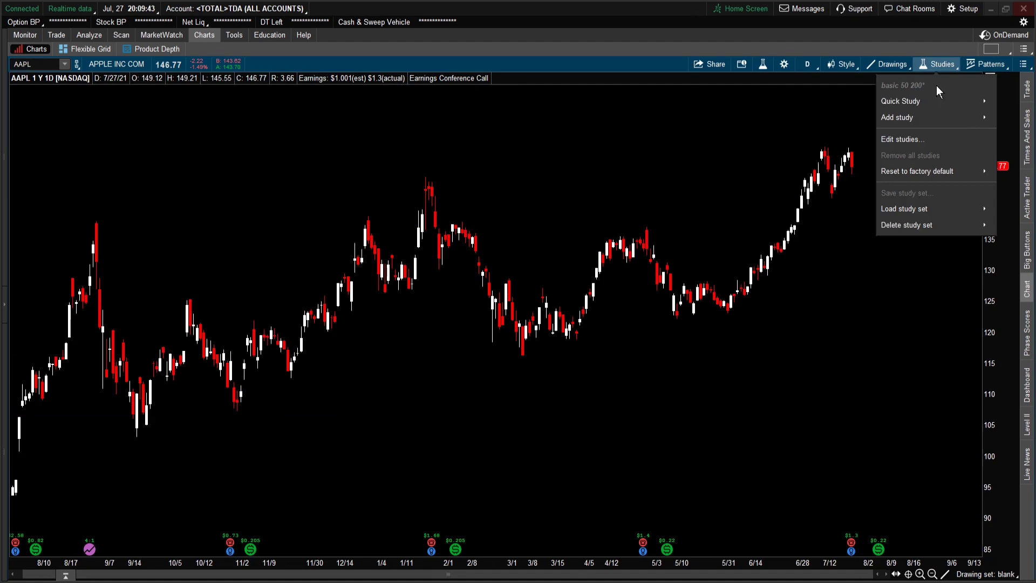
left_click(897, 142)
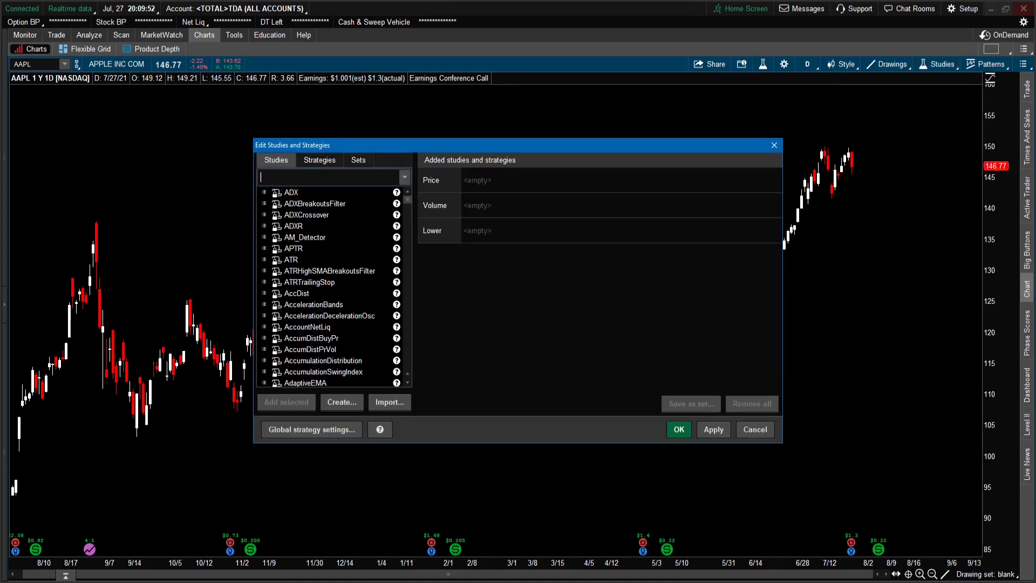
Find sm_ratio_chart and add it as a lower study.
type("sm")
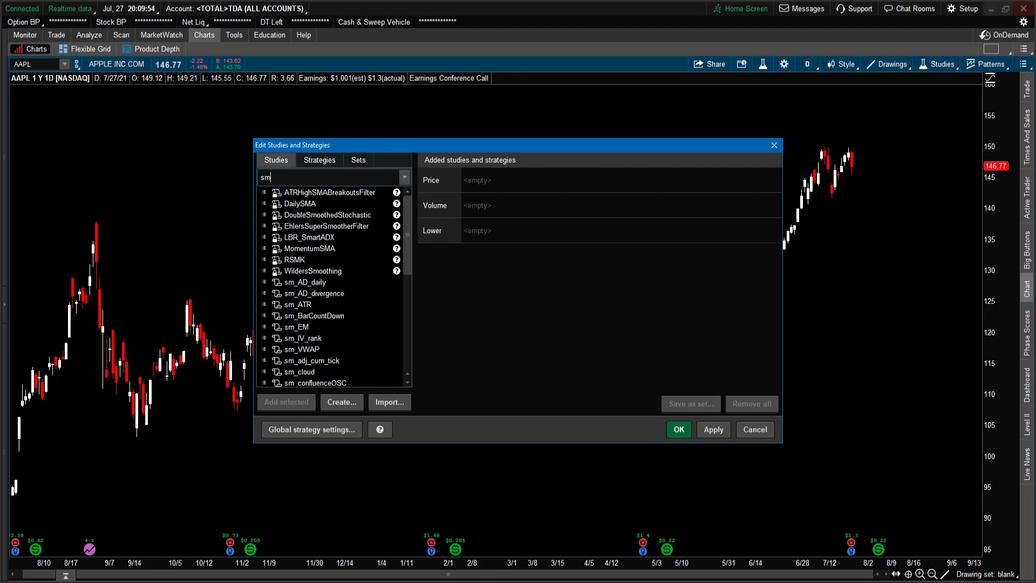
type("_rat")
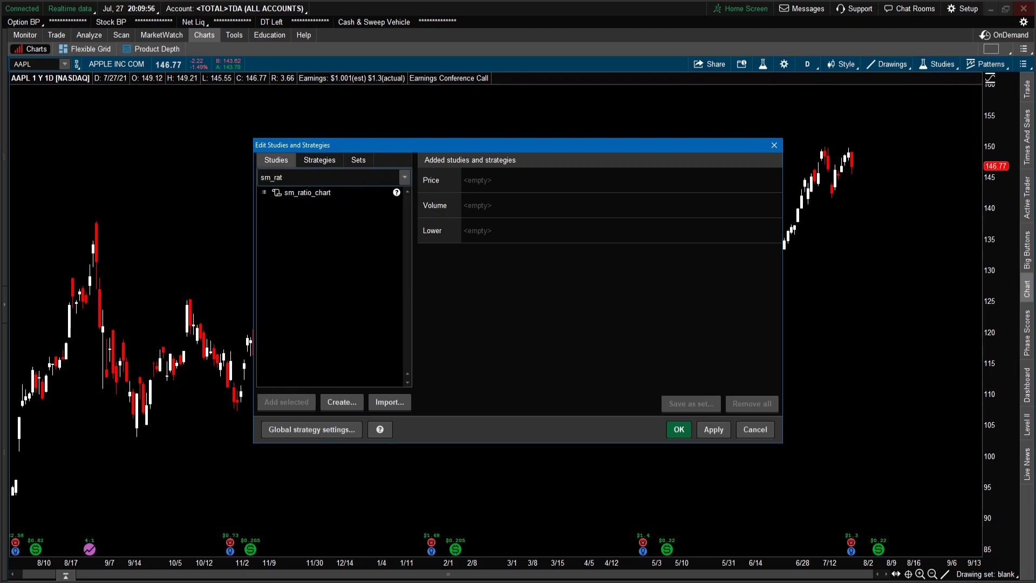
left_click(300, 192)
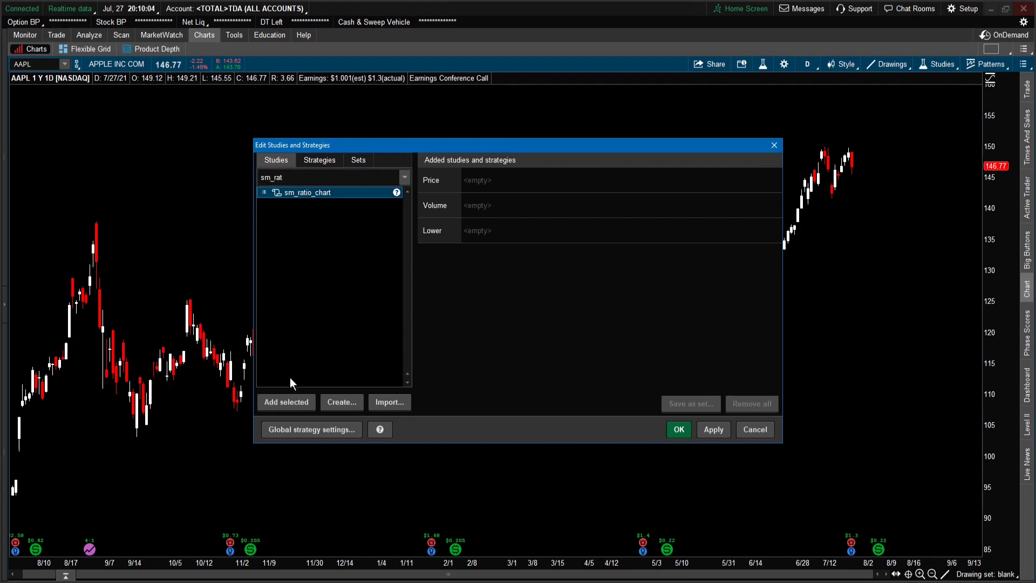
left_click(291, 400)
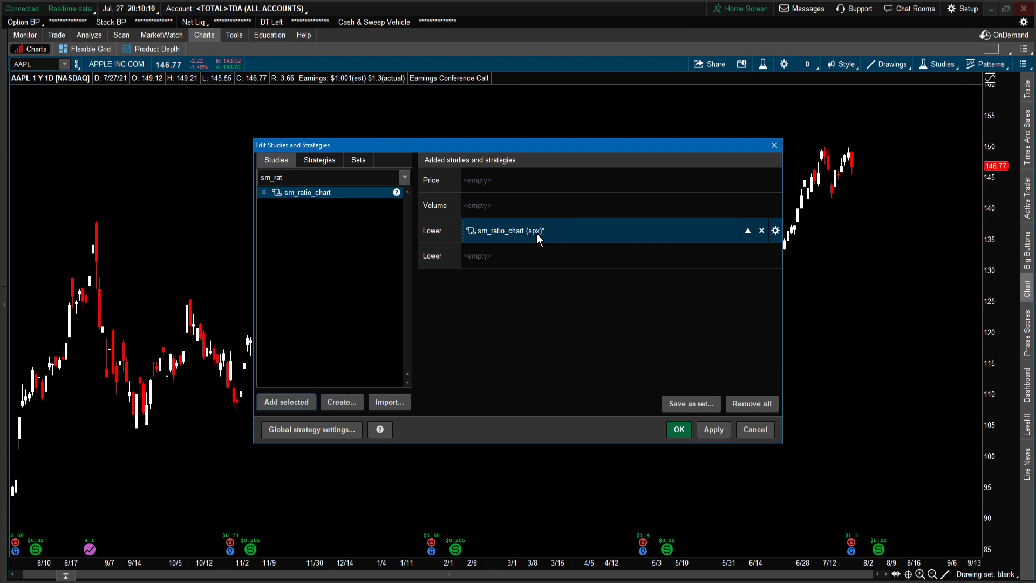
Set the ratio study's reference to SPY, colour white, width 1, and apply it.
left_click(775, 231)
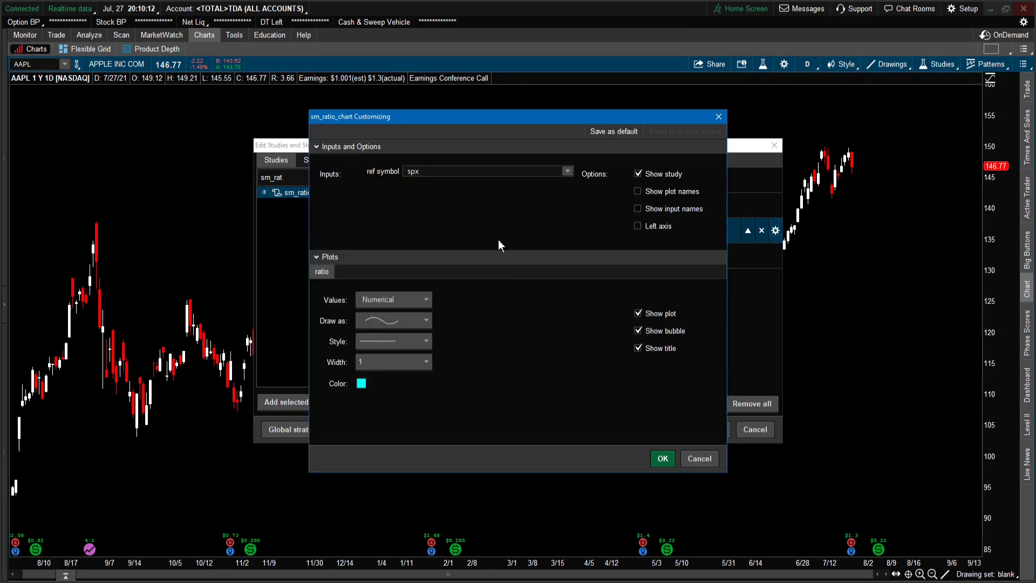
left_click(419, 171)
type("SPY")
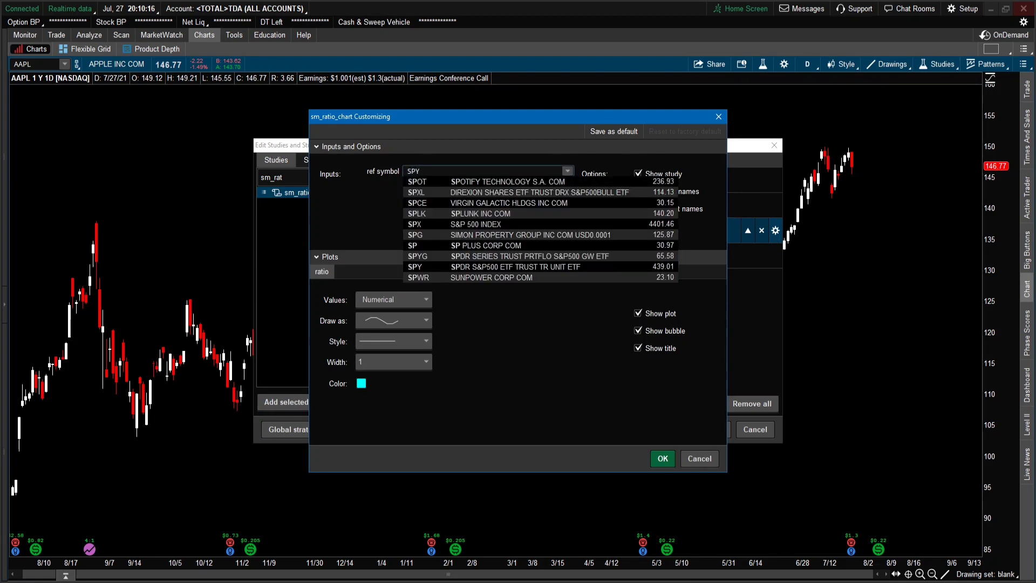
key("Return")
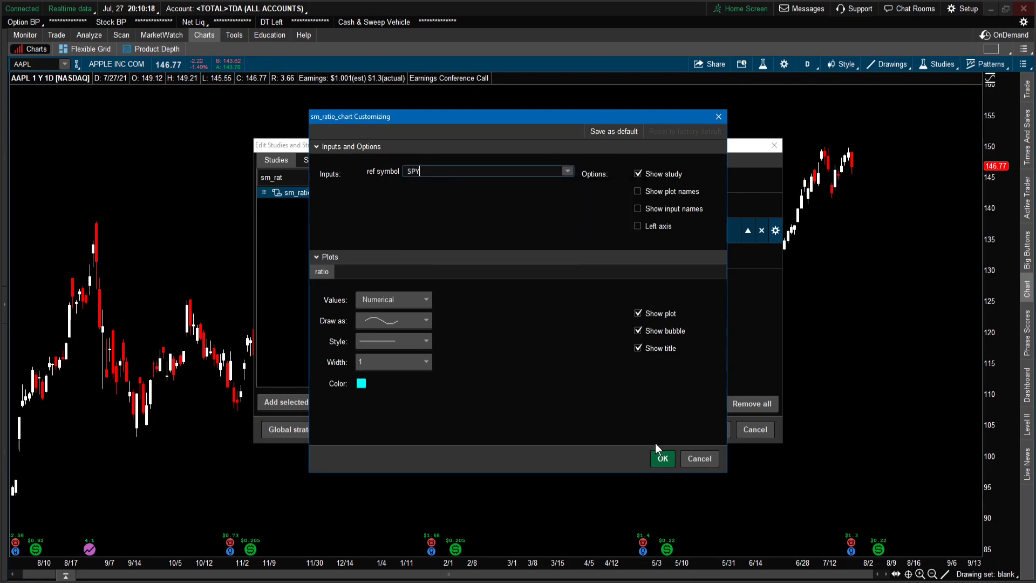
left_click(362, 385)
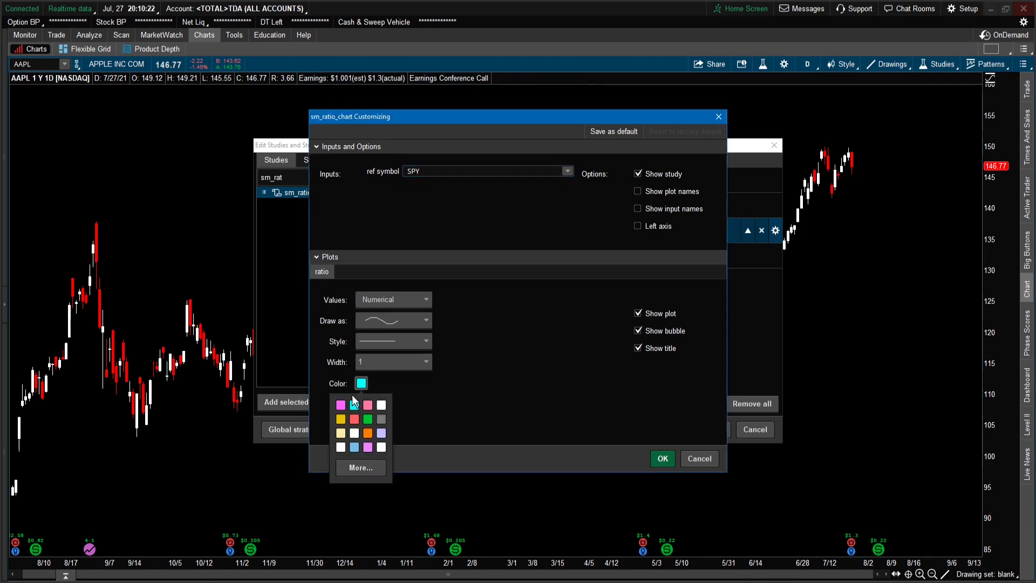
left_click(339, 446)
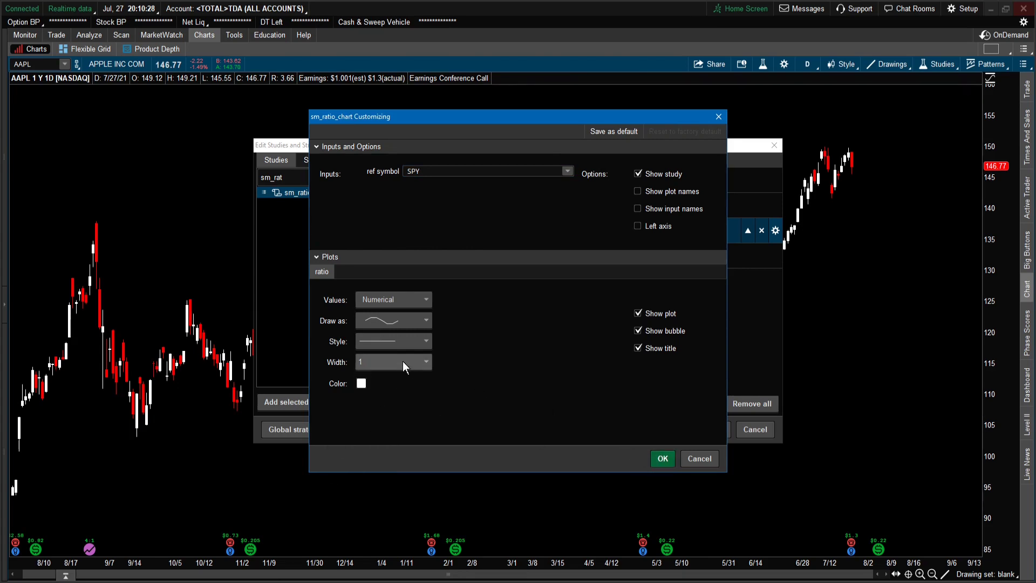
left_click(417, 363)
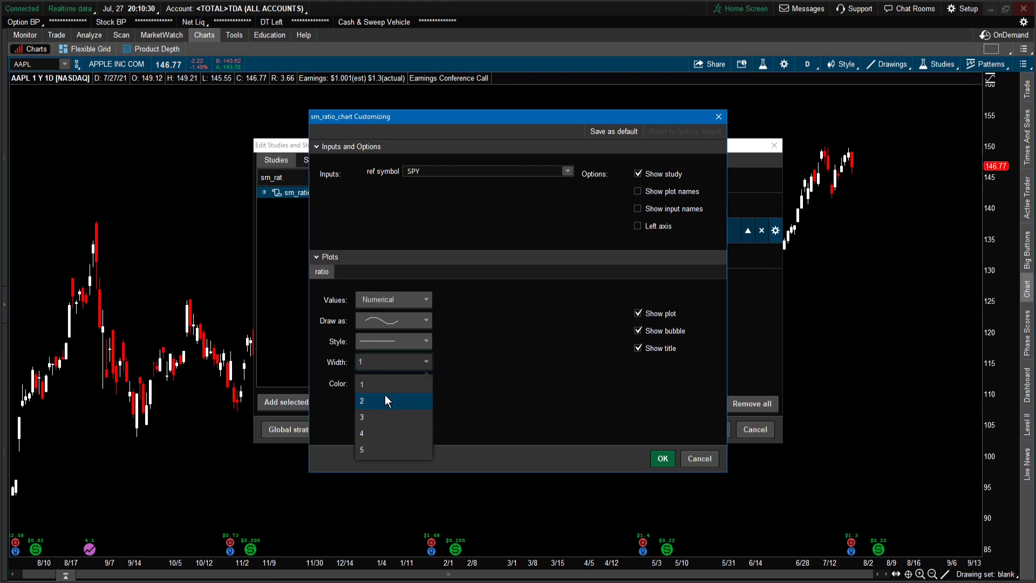
left_click(421, 359)
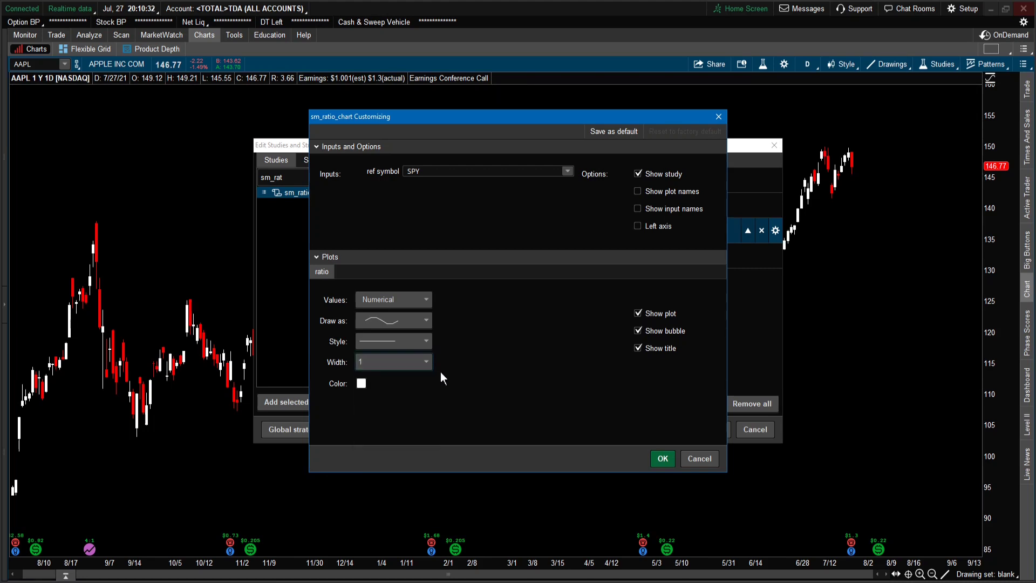
left_click(662, 457)
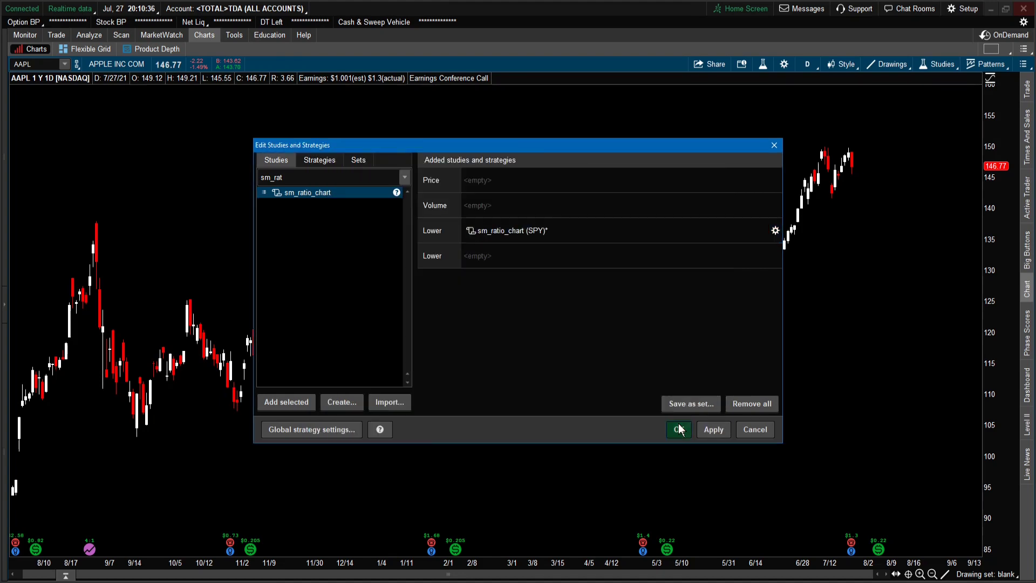
left_click(679, 430)
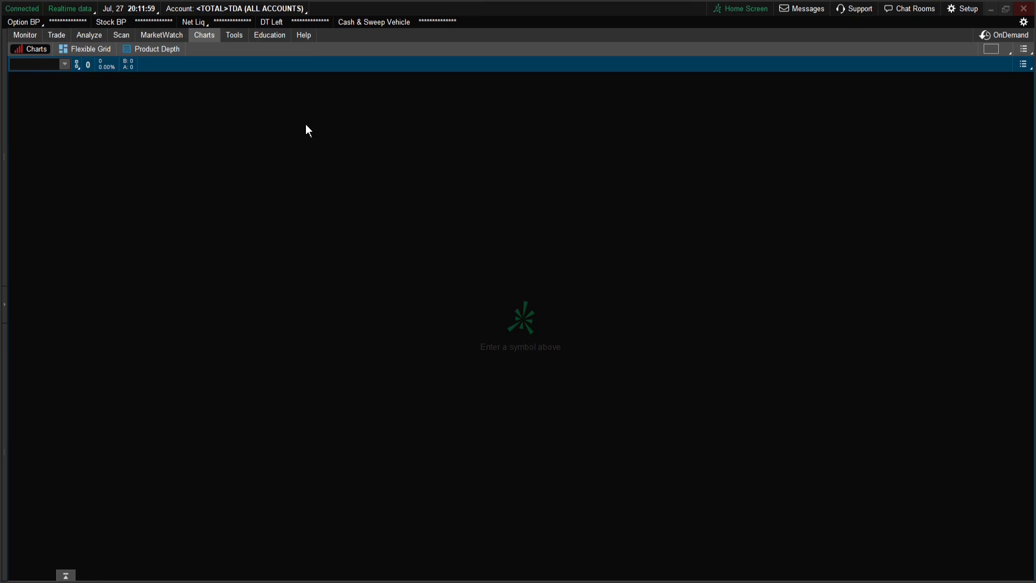
Switch to the Flexible Grid and remove extra cells, leaving two stacked charts.
left_click(89, 53)
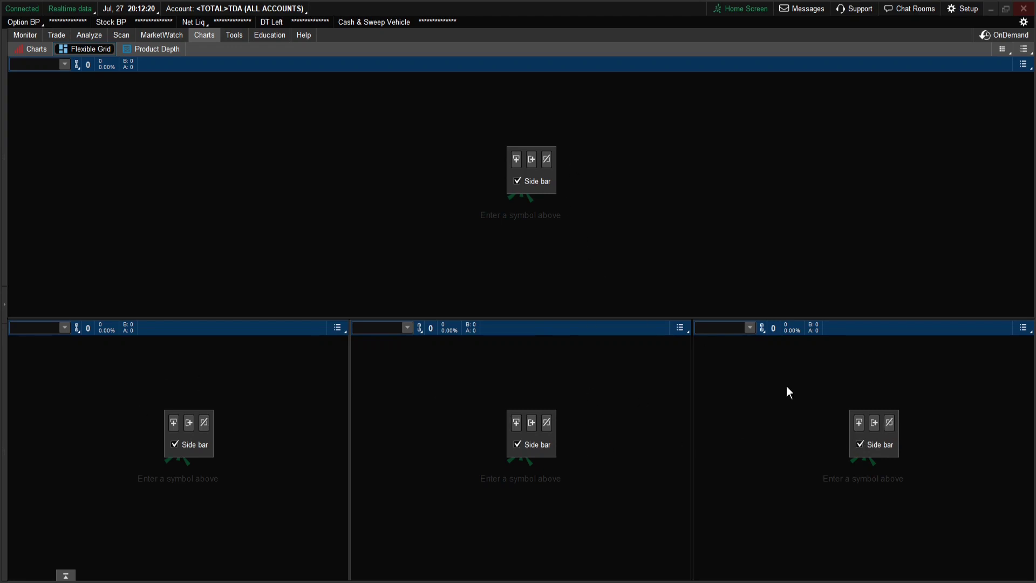
left_click(889, 422)
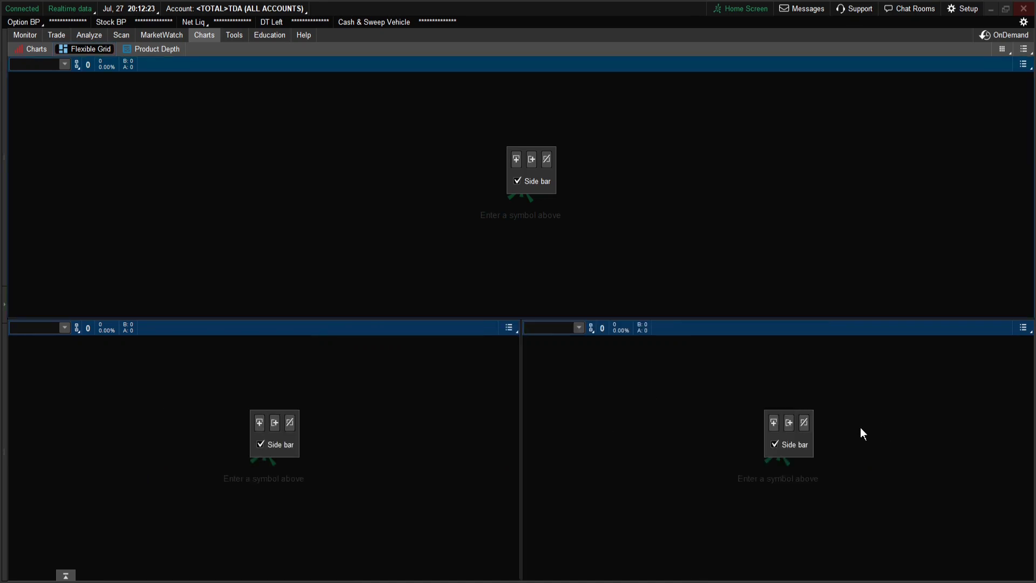
left_click(803, 422)
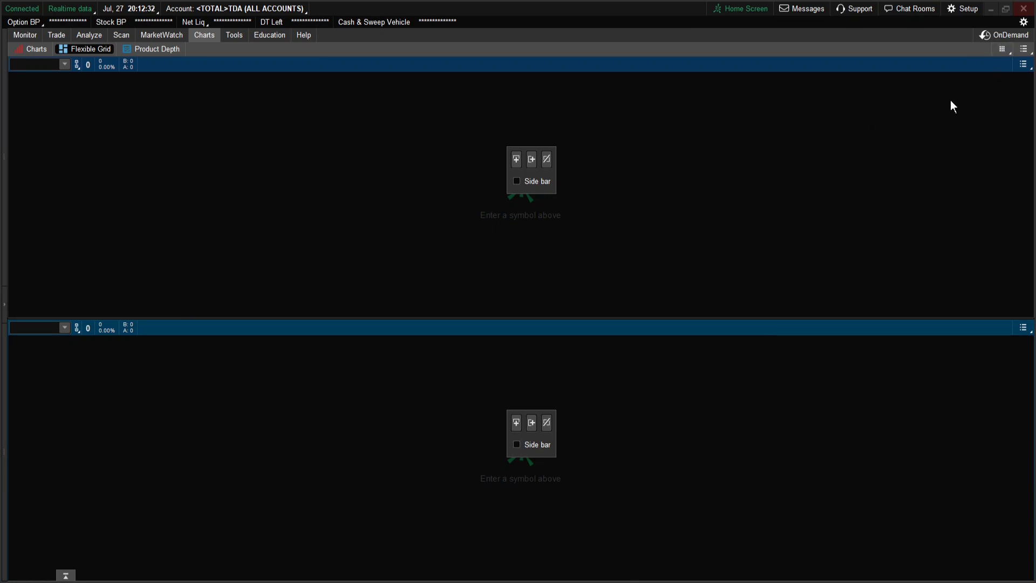
Turn off grid customize mode and detach the grid into its own window.
left_click(1002, 49)
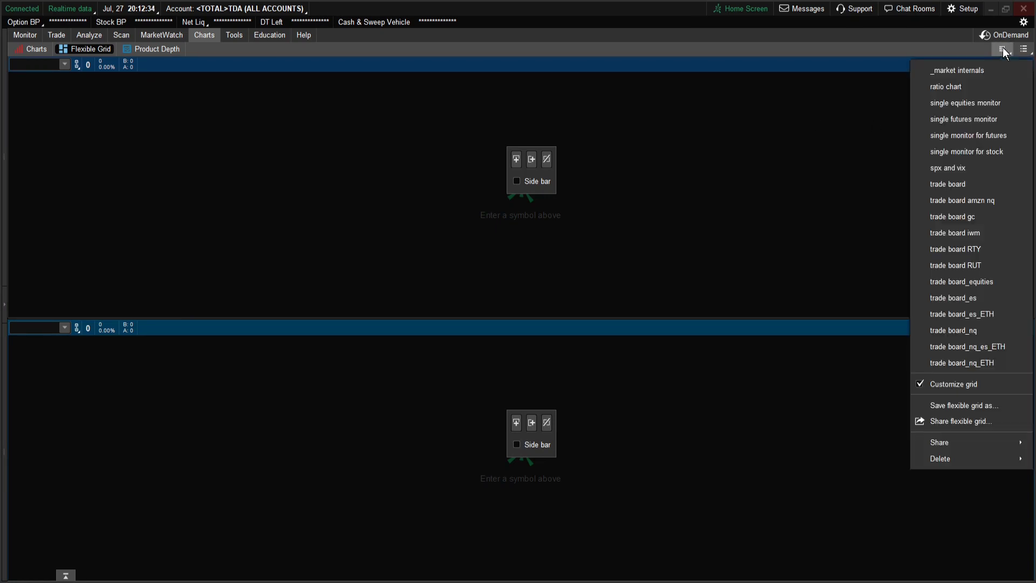
left_click(934, 384)
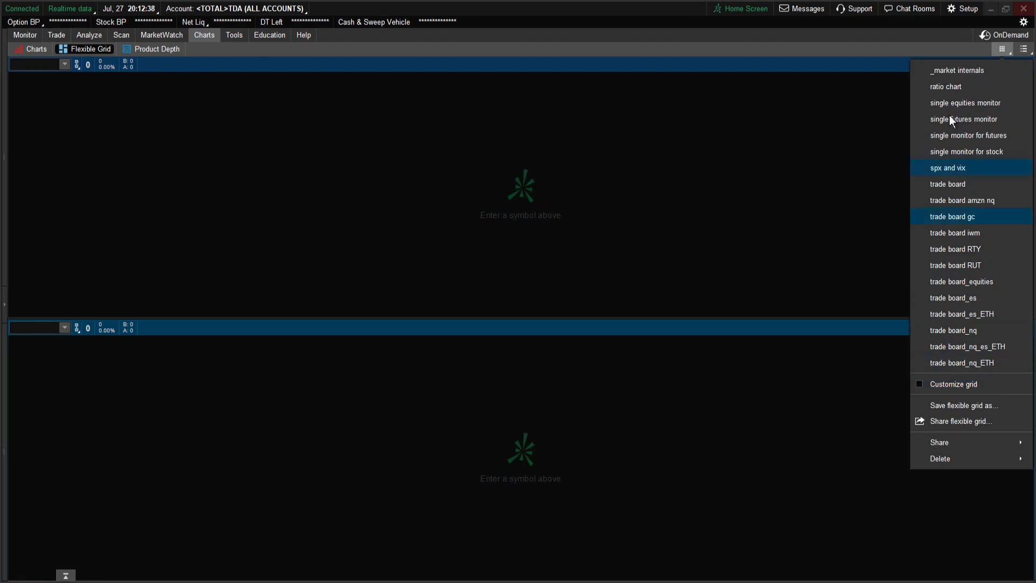
left_click(933, 44)
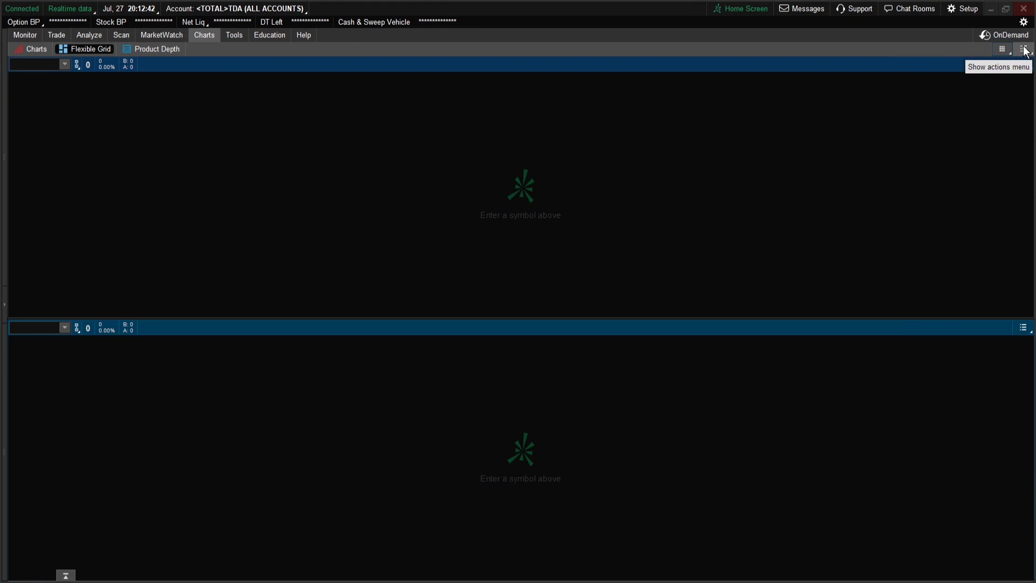
left_click(1024, 49)
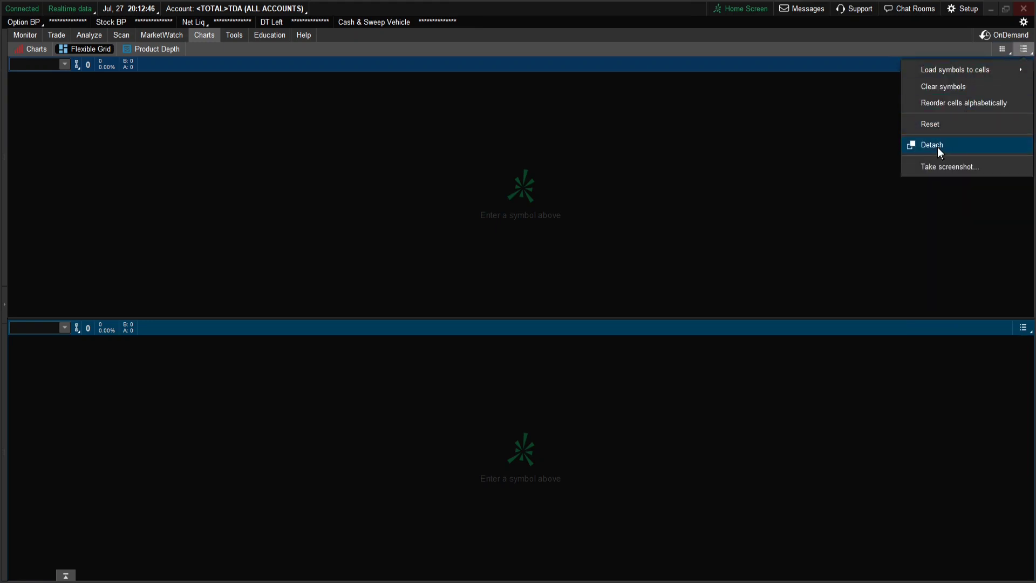
left_click(939, 152)
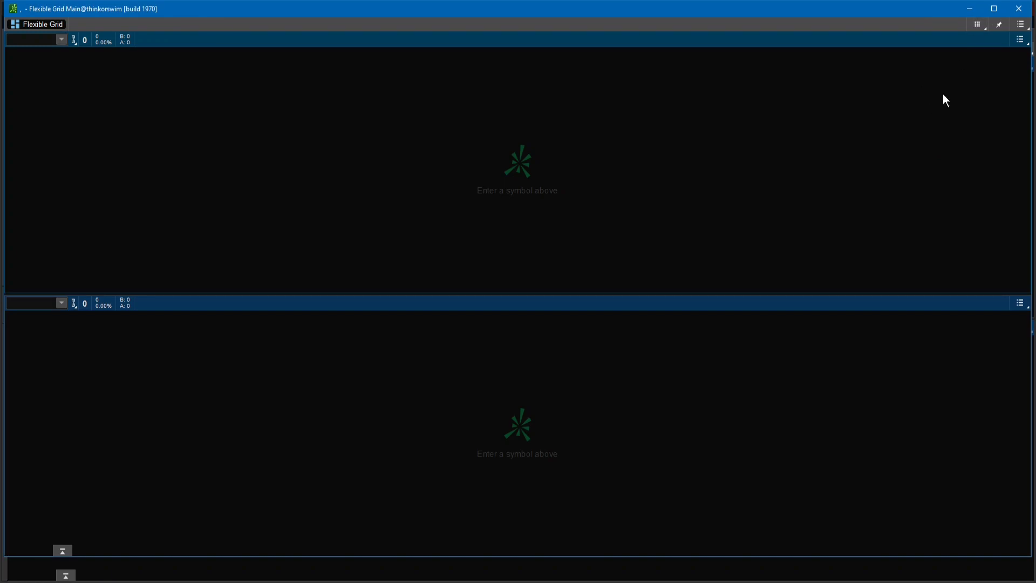
Maximize the detached window and chart SPY in the top cell and GLD below.
left_click(994, 9)
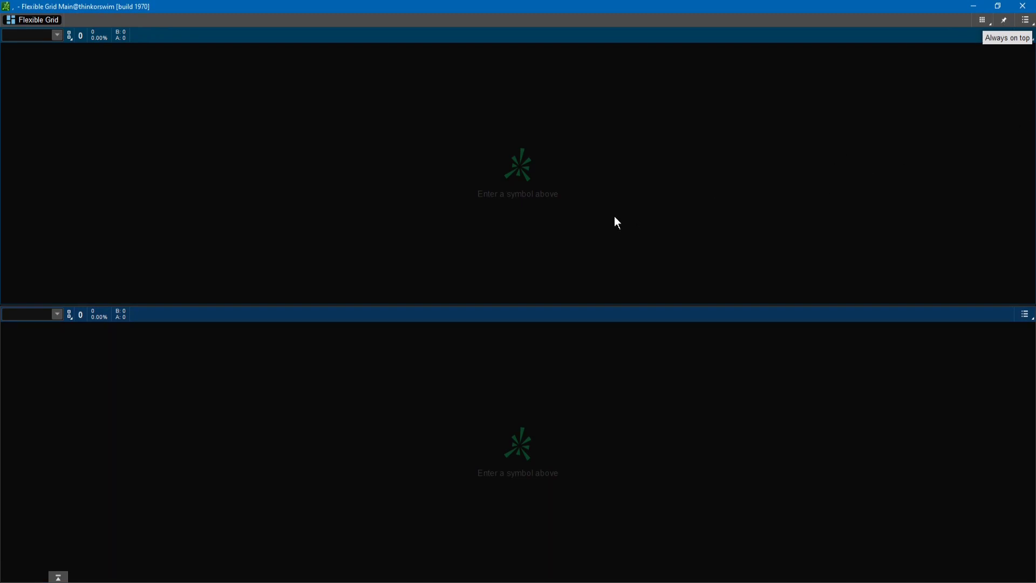
left_click(32, 35)
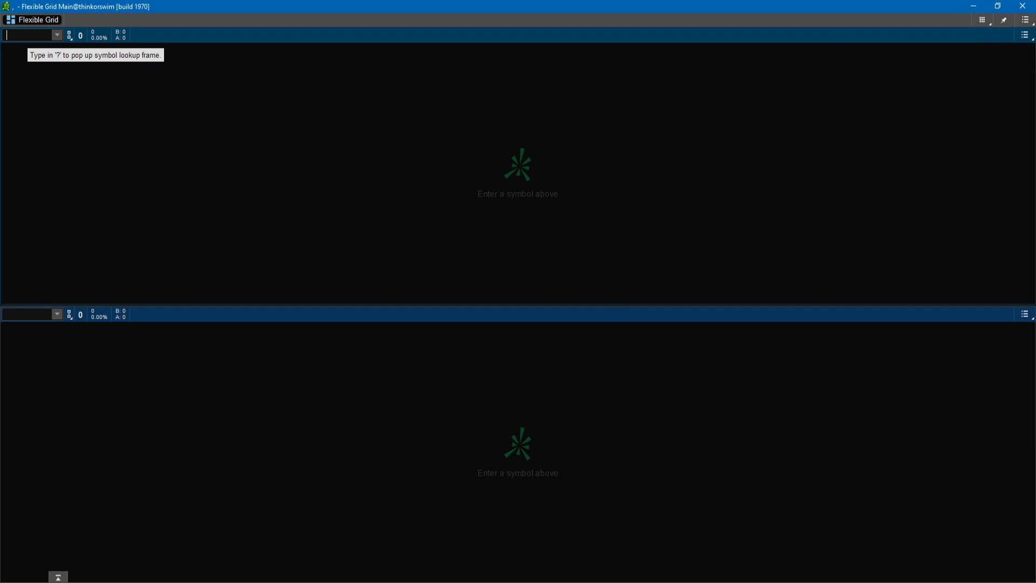
type("SPY")
key("Return")
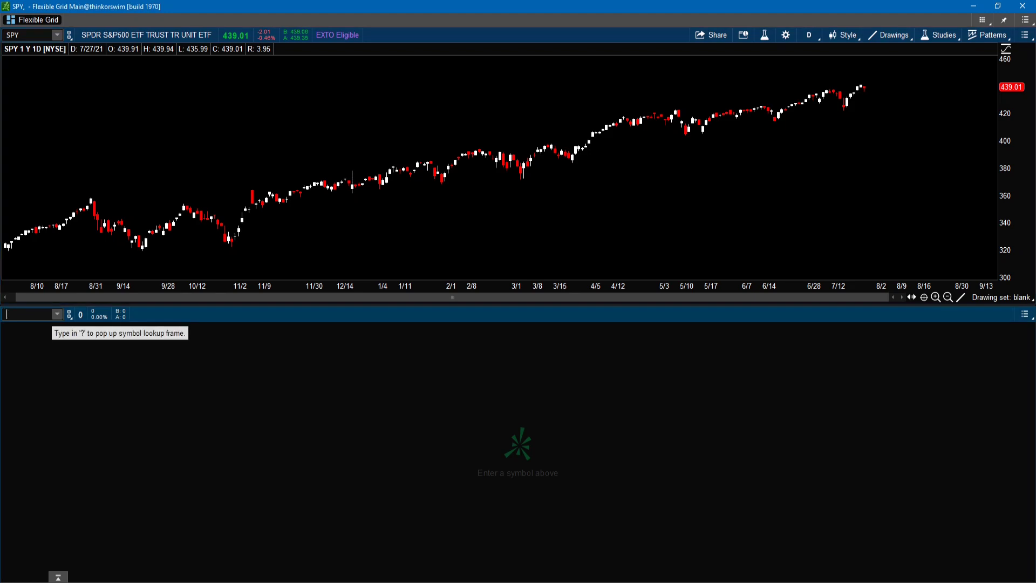
type("GLD")
key("Return")
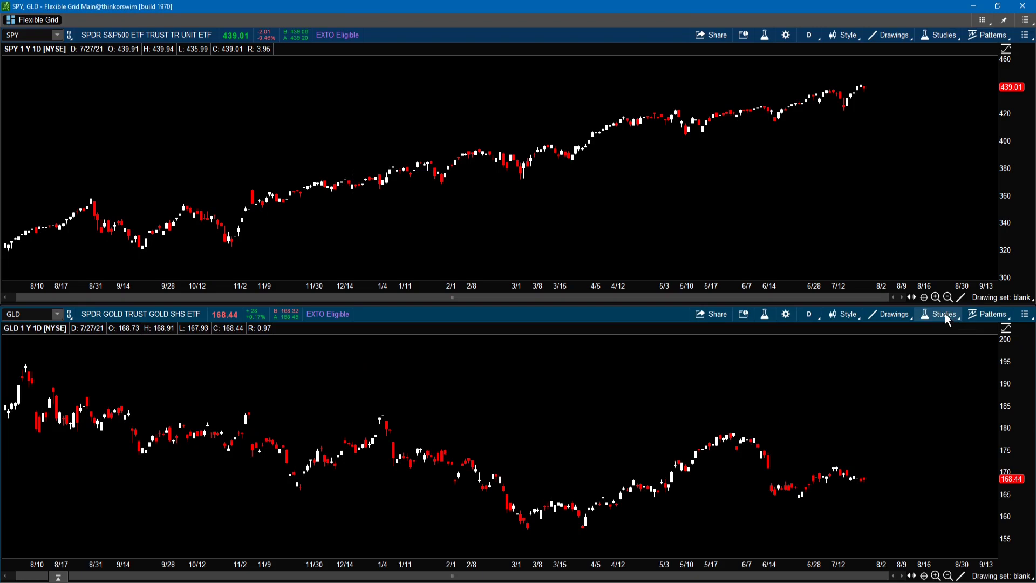
Search 'sm_ra' in the GLD chart's study editor and add the sm_ratio_chart study.
left_click(945, 314)
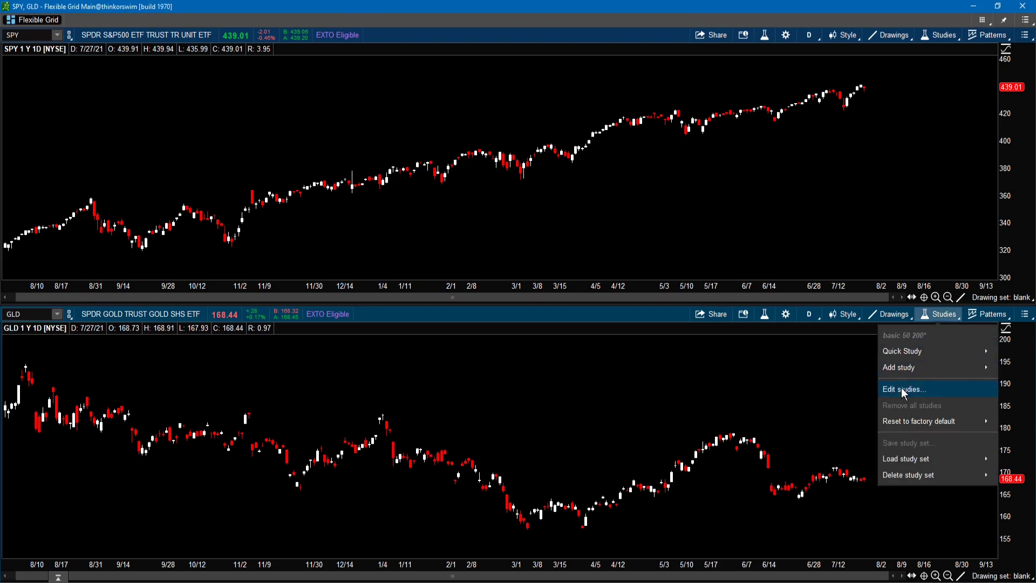
left_click(904, 392)
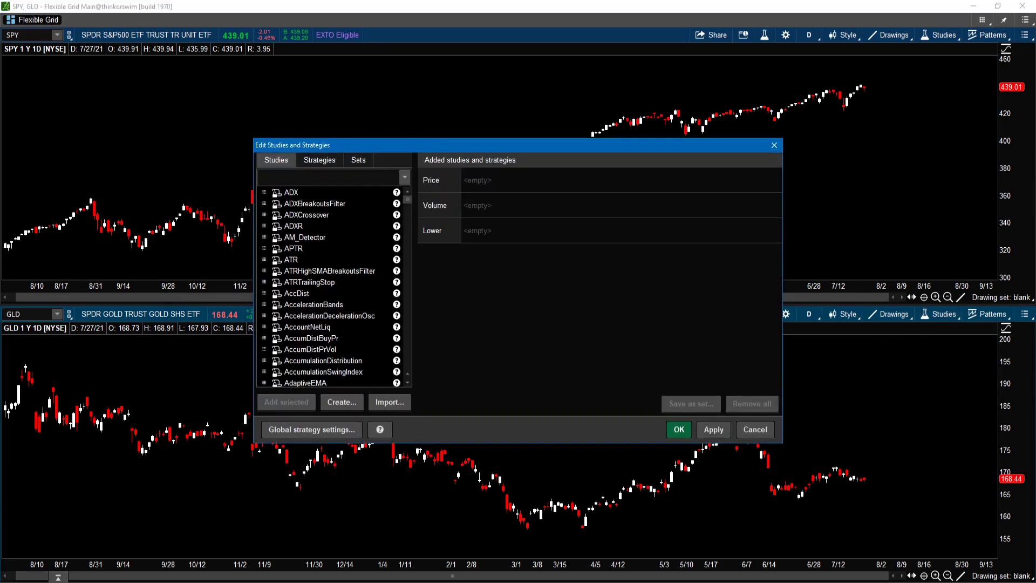
type("sm_ra")
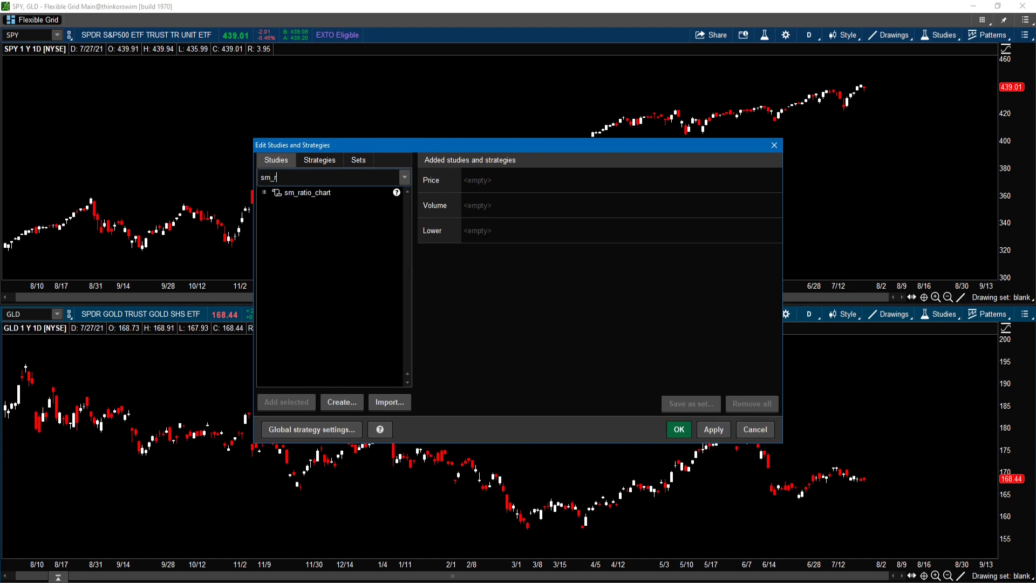
left_click(283, 194)
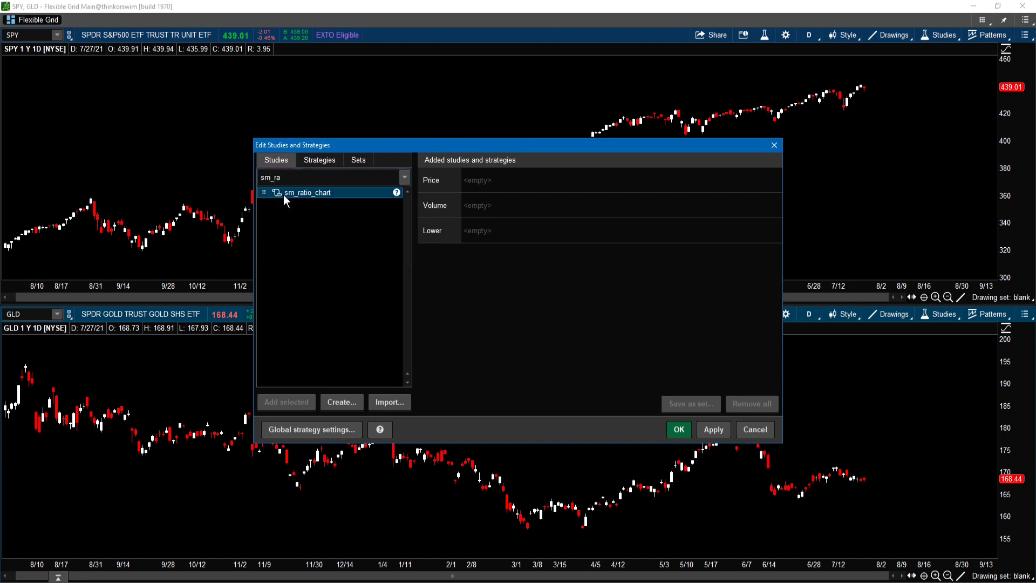
left_click(286, 402)
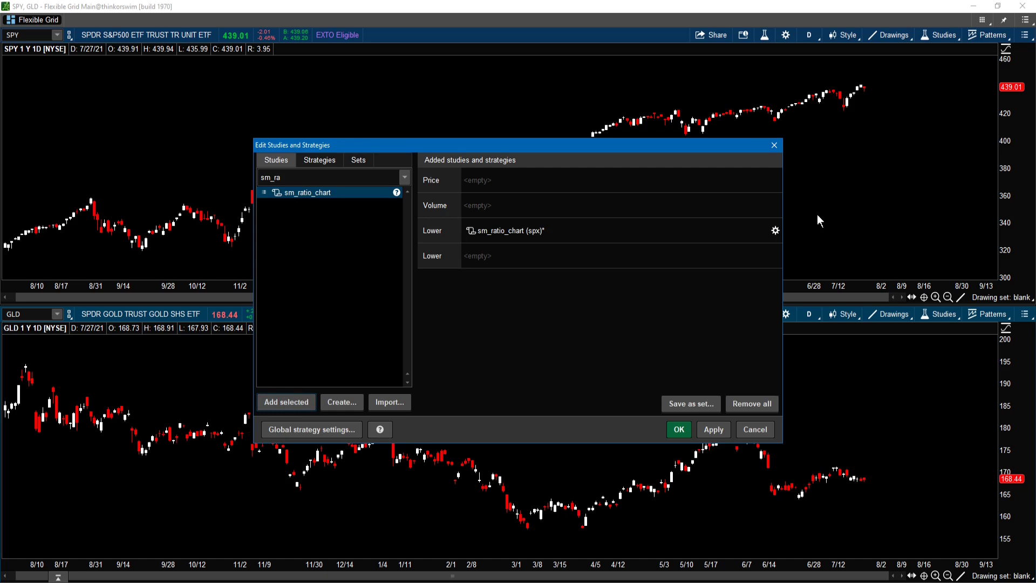
Set the ratio study's reference symbol to SPY and its line colour to white, then apply.
left_click(776, 231)
left_click(415, 171)
type("spy")
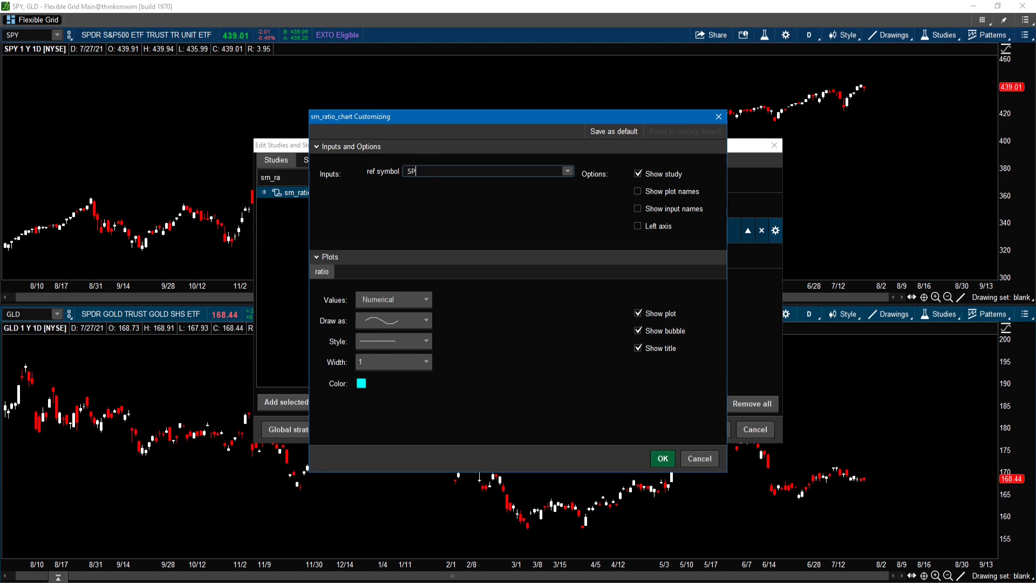
key("Return")
left_click(361, 384)
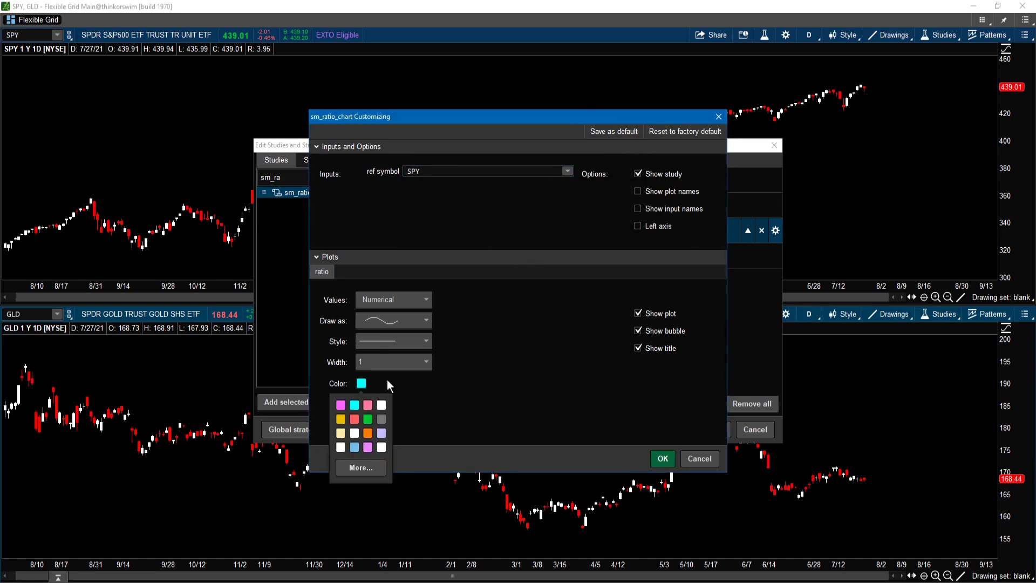
left_click(340, 447)
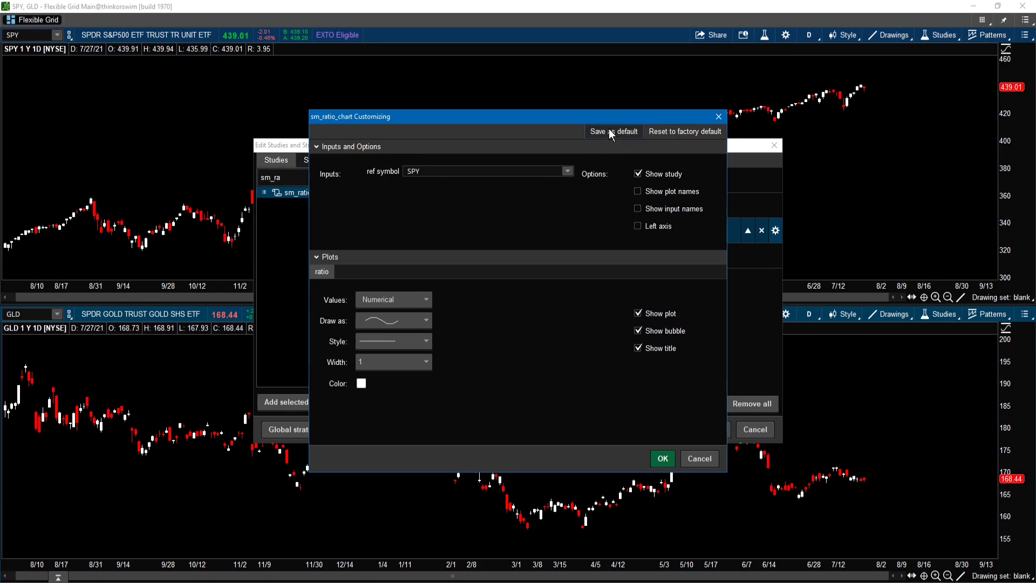
left_click(669, 460)
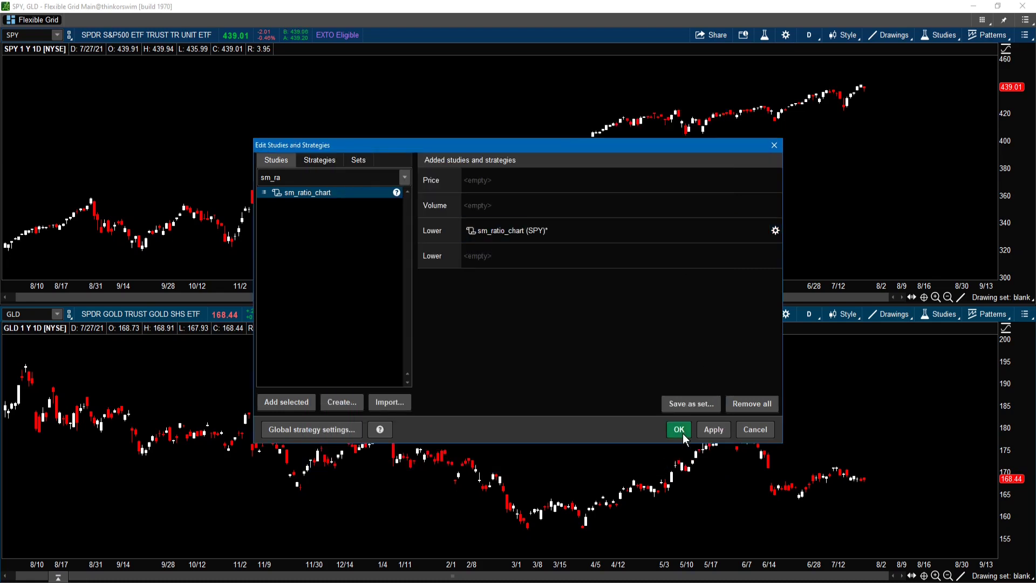
left_click(680, 432)
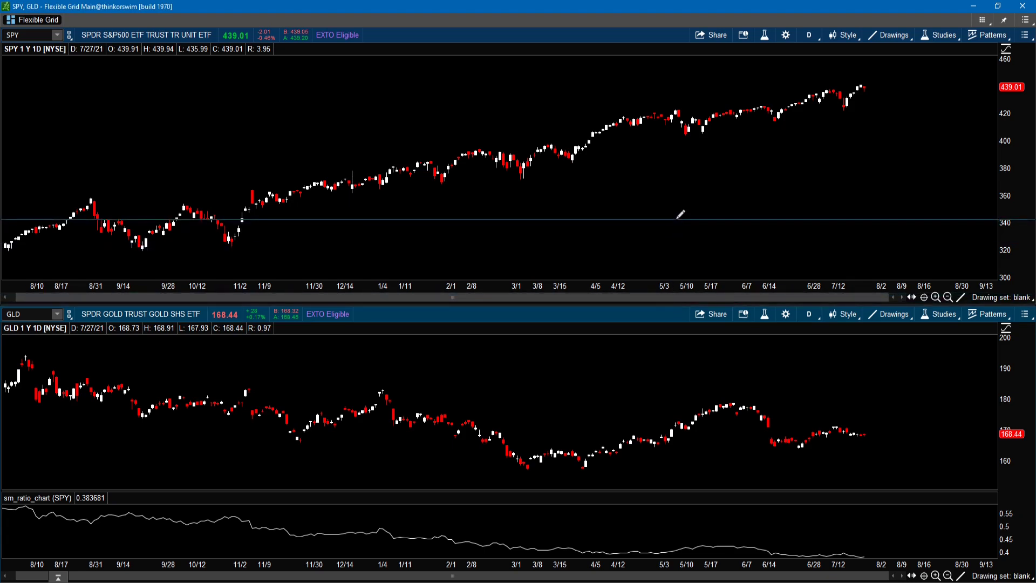
Raise the chart divider to give GLD more height, and enlarge the ratio study pane.
left_click_drag(674, 306, 674, 216)
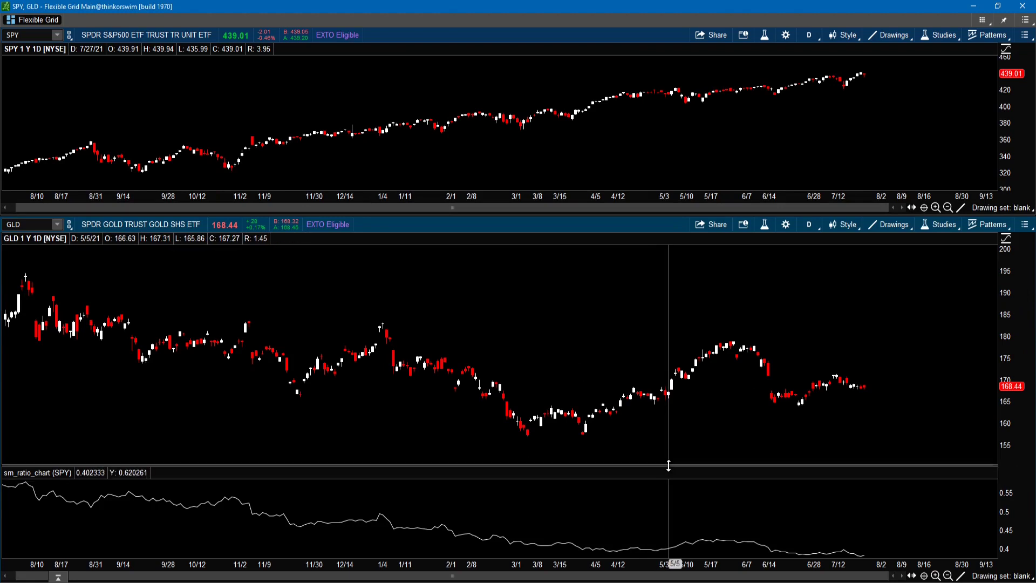
left_click_drag(669, 465, 680, 400)
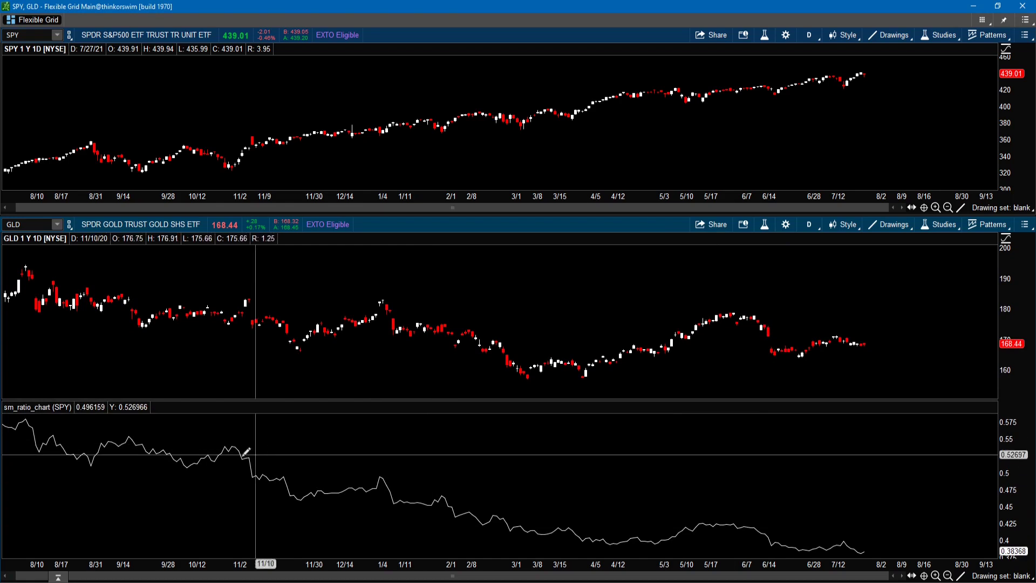